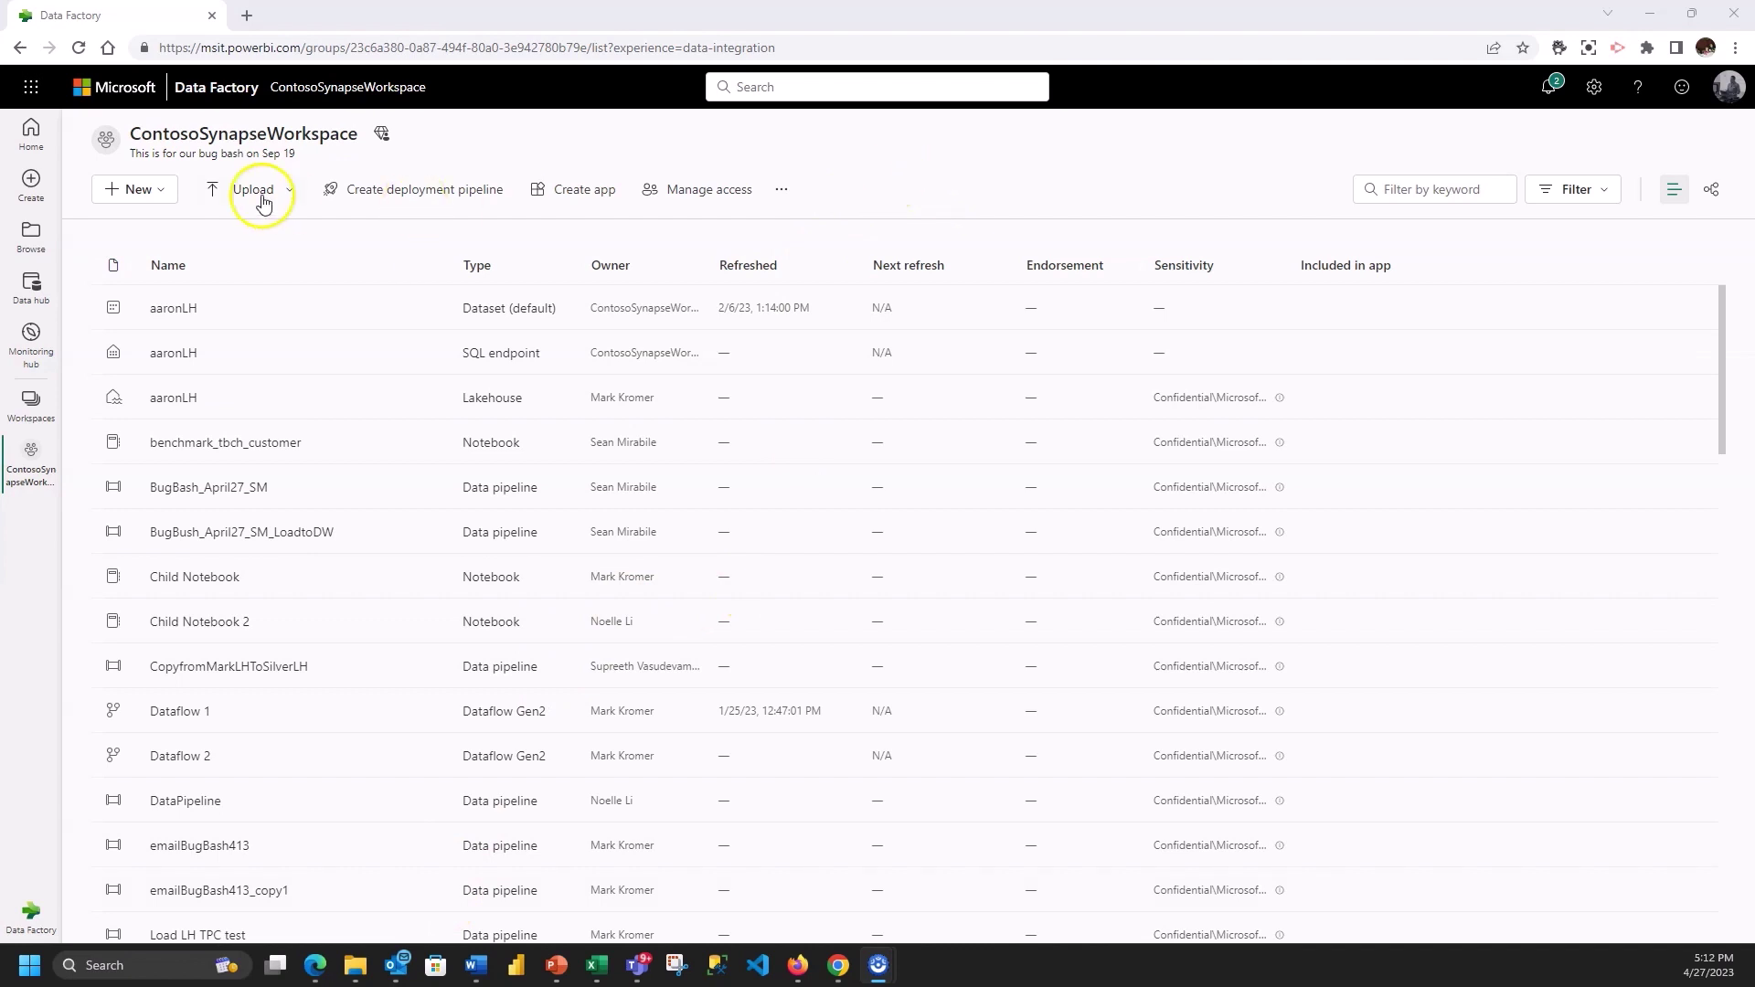
Create a new Dataflow Gen2 with the SQL Server loans table selected as its source
left_click(162, 191)
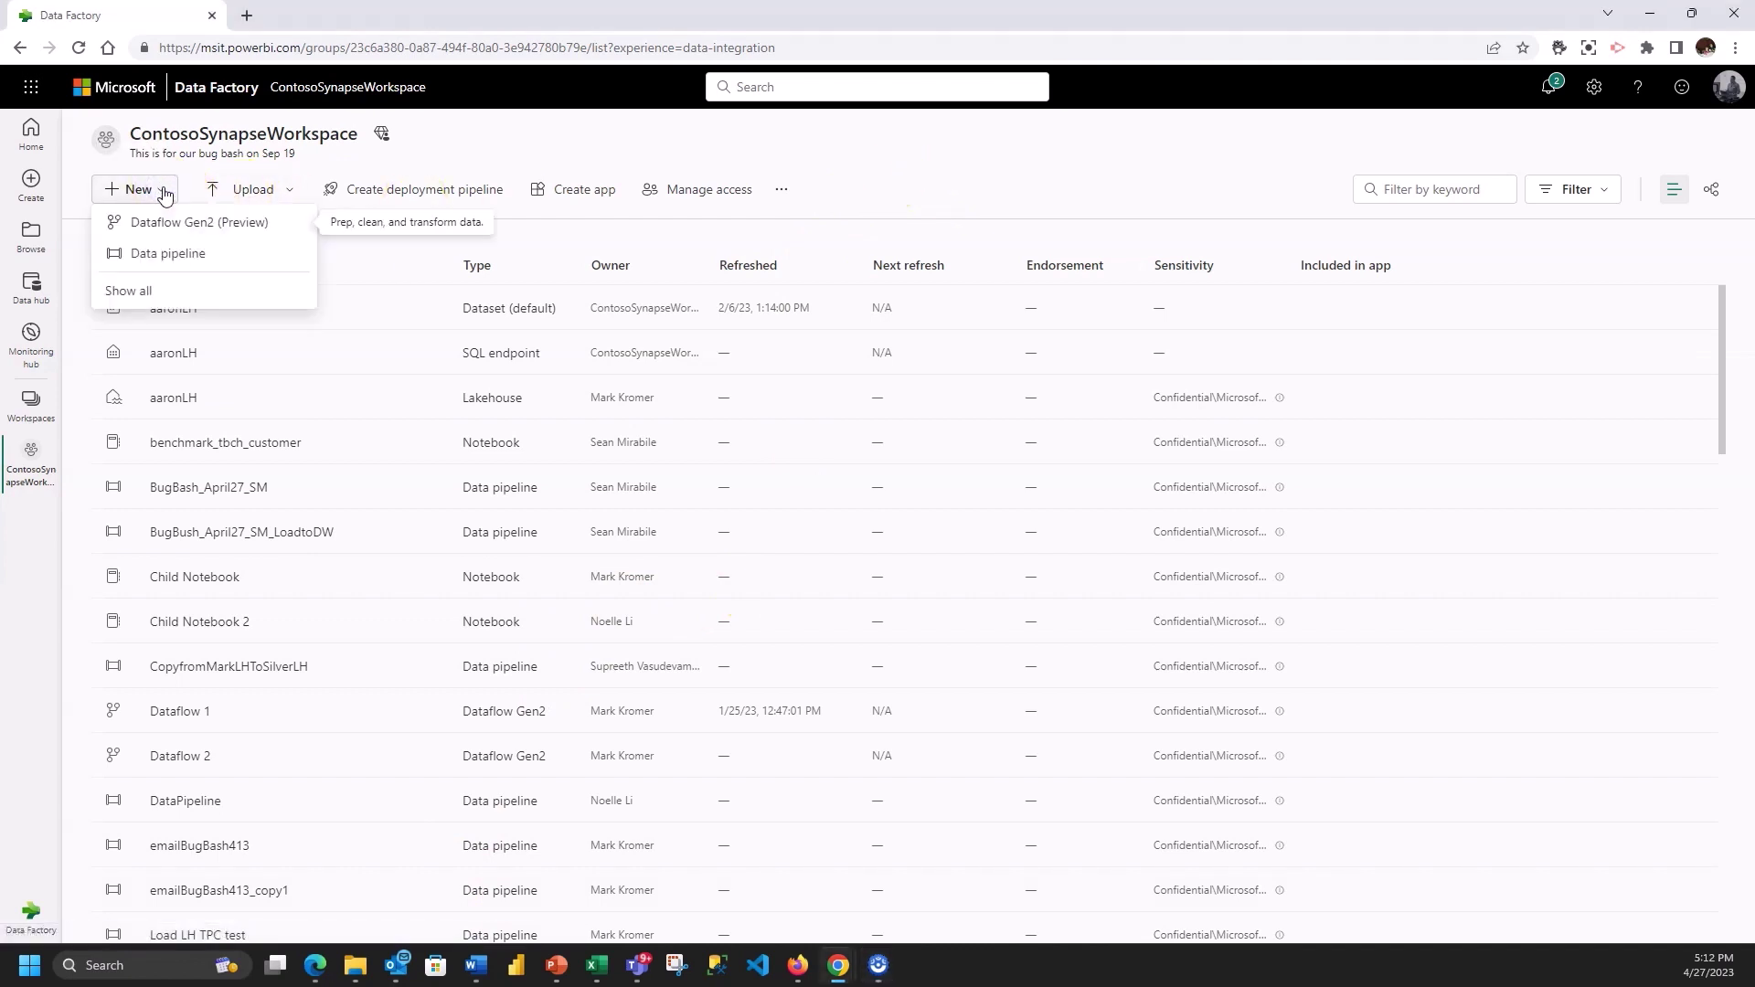
left_click(182, 223)
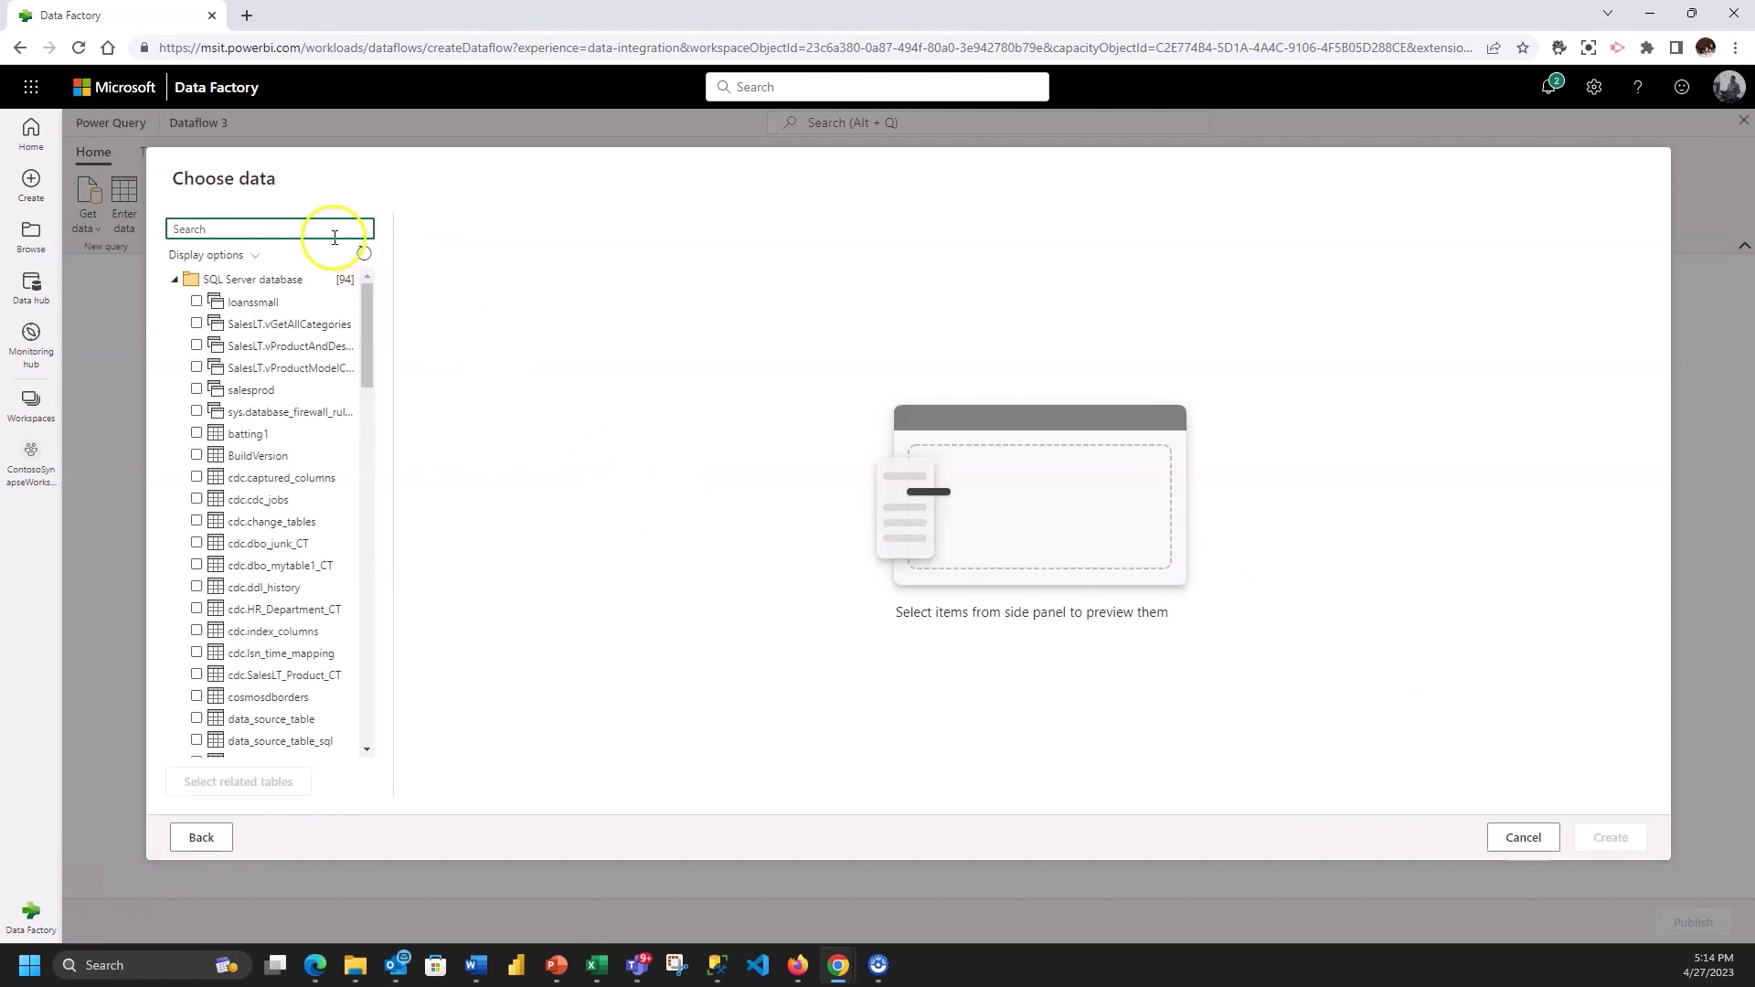
type("loans")
left_click(196, 324)
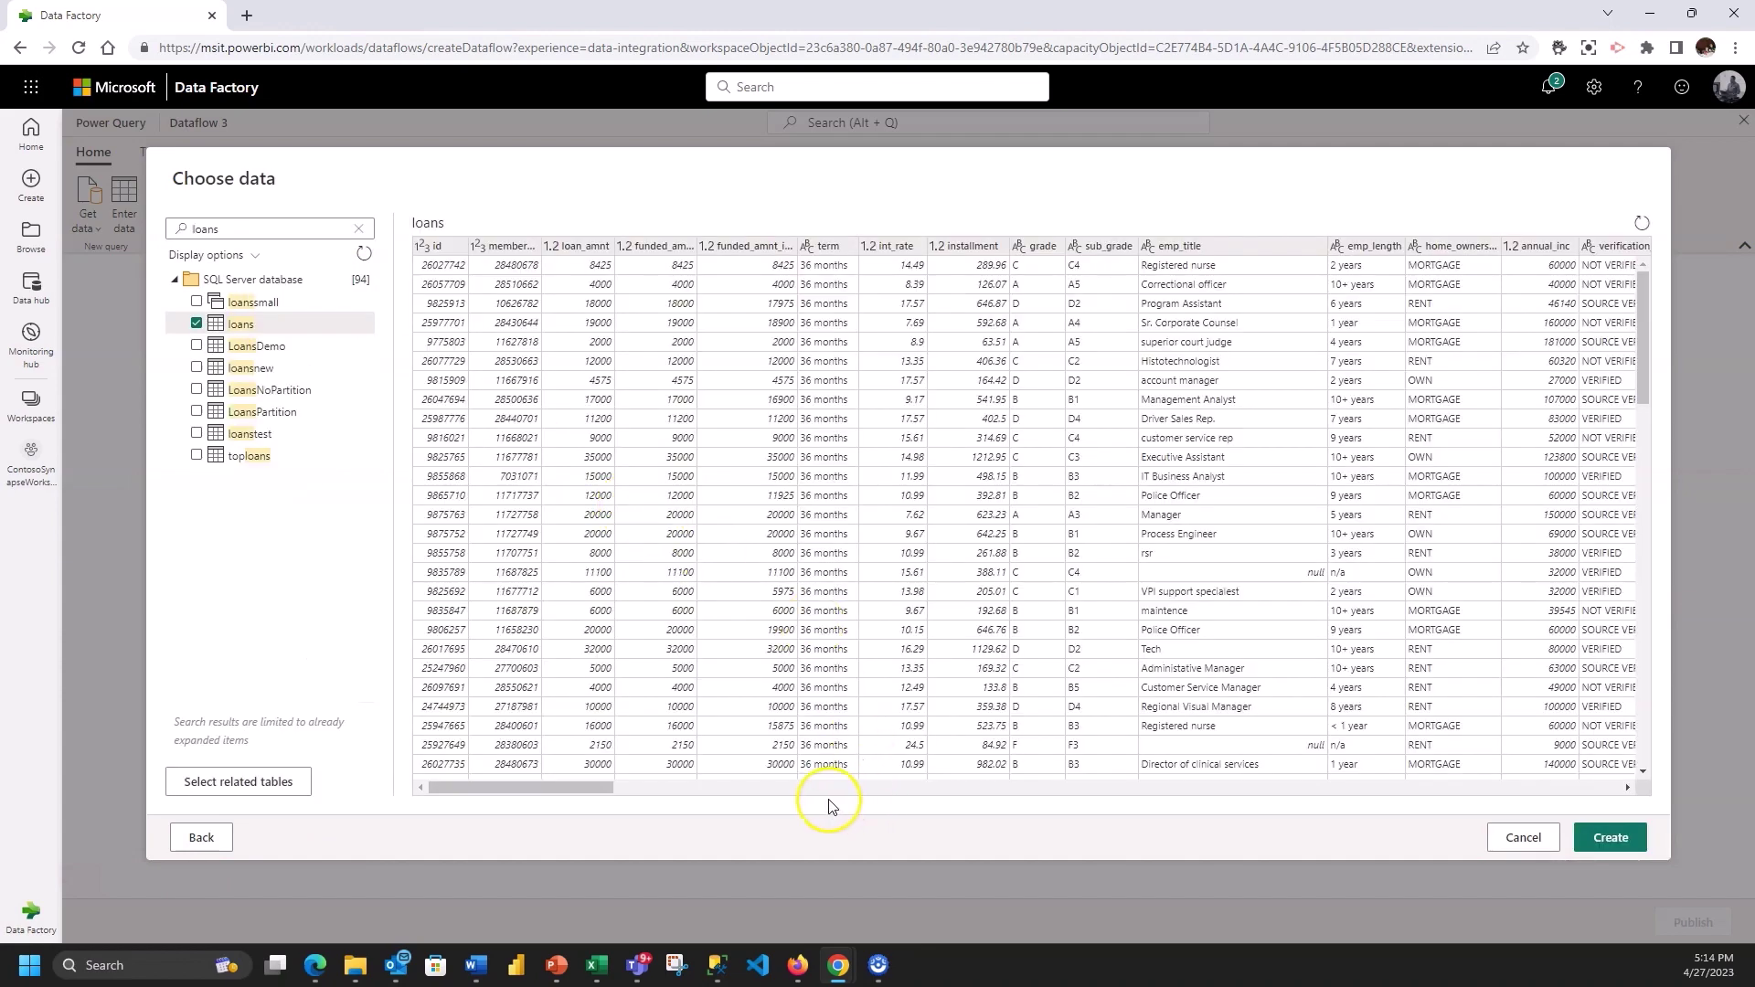
Load the loans table into a query and filter its rows by grade
left_click(1597, 842)
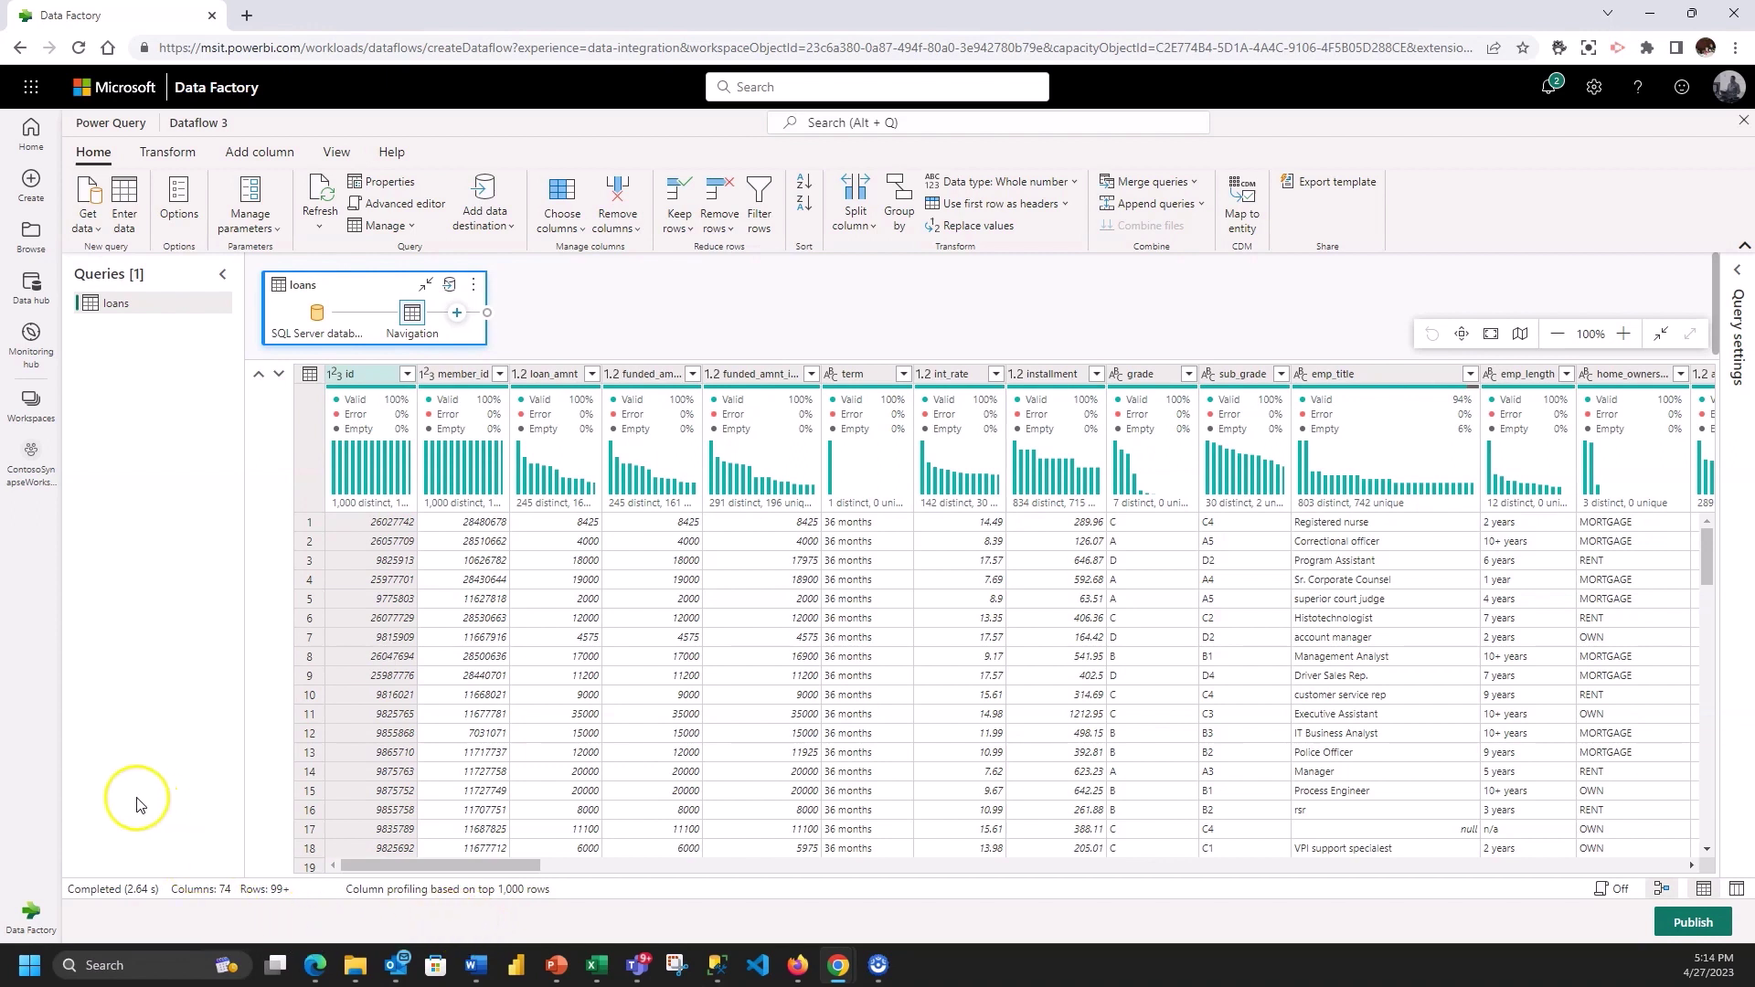
left_click(1207, 663)
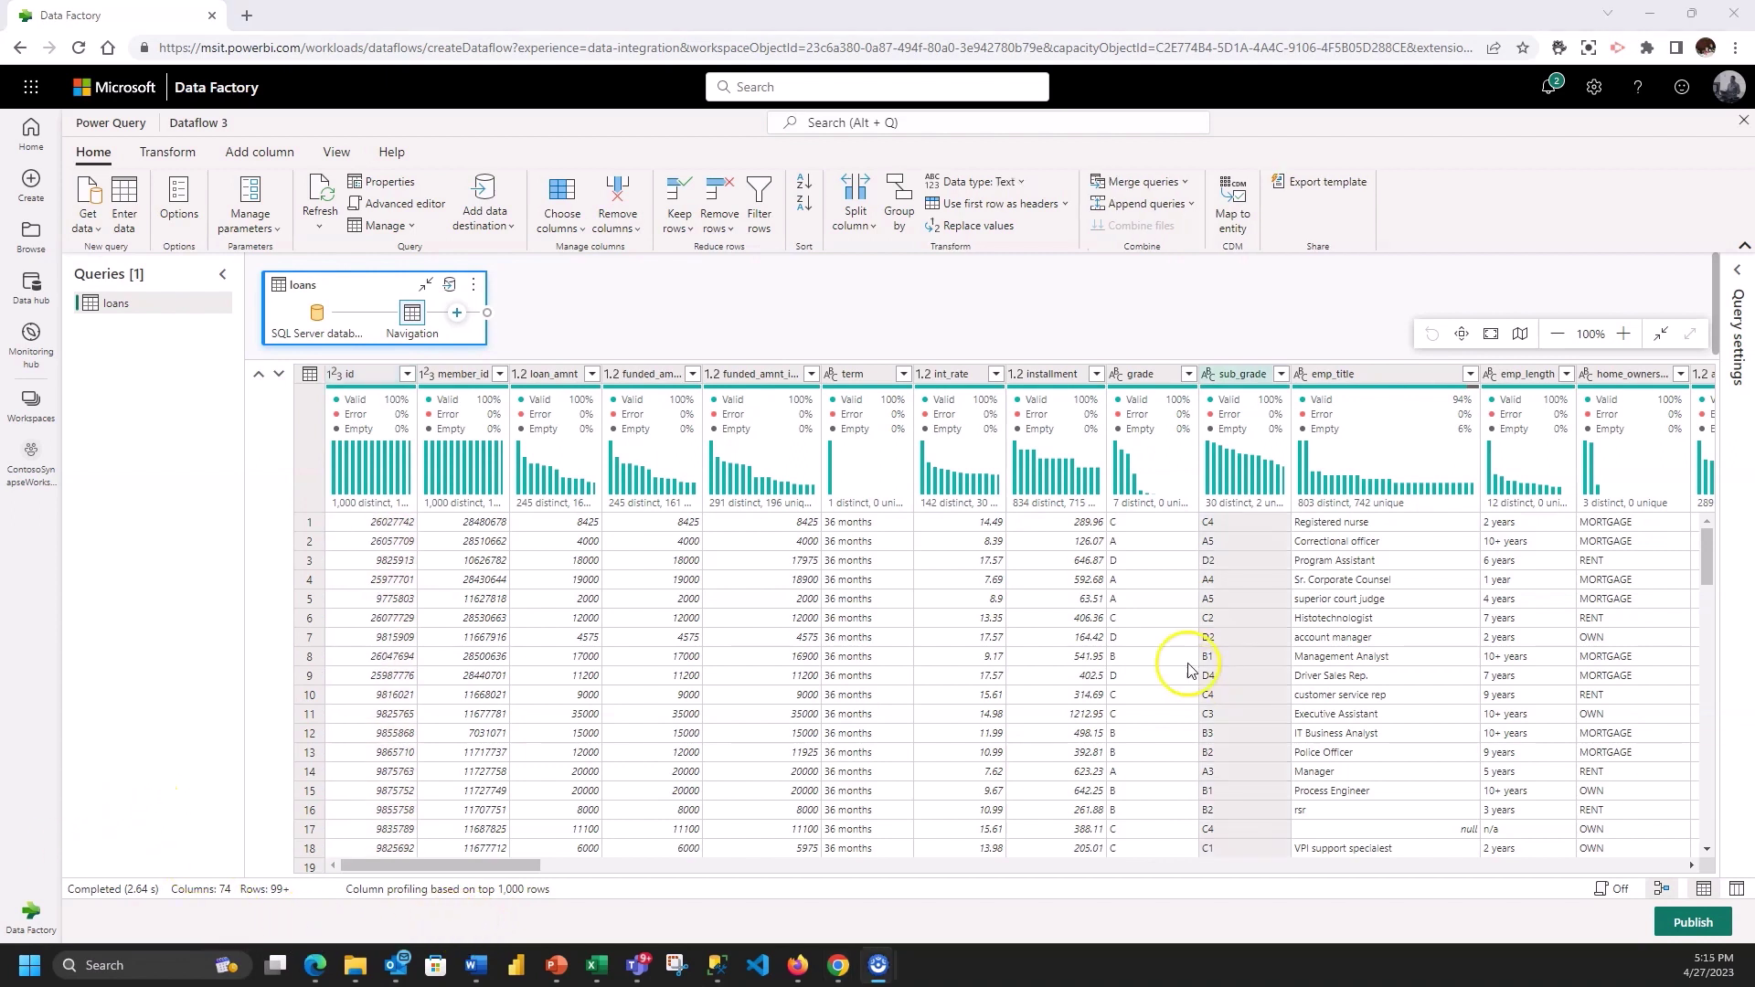
left_click(1189, 374)
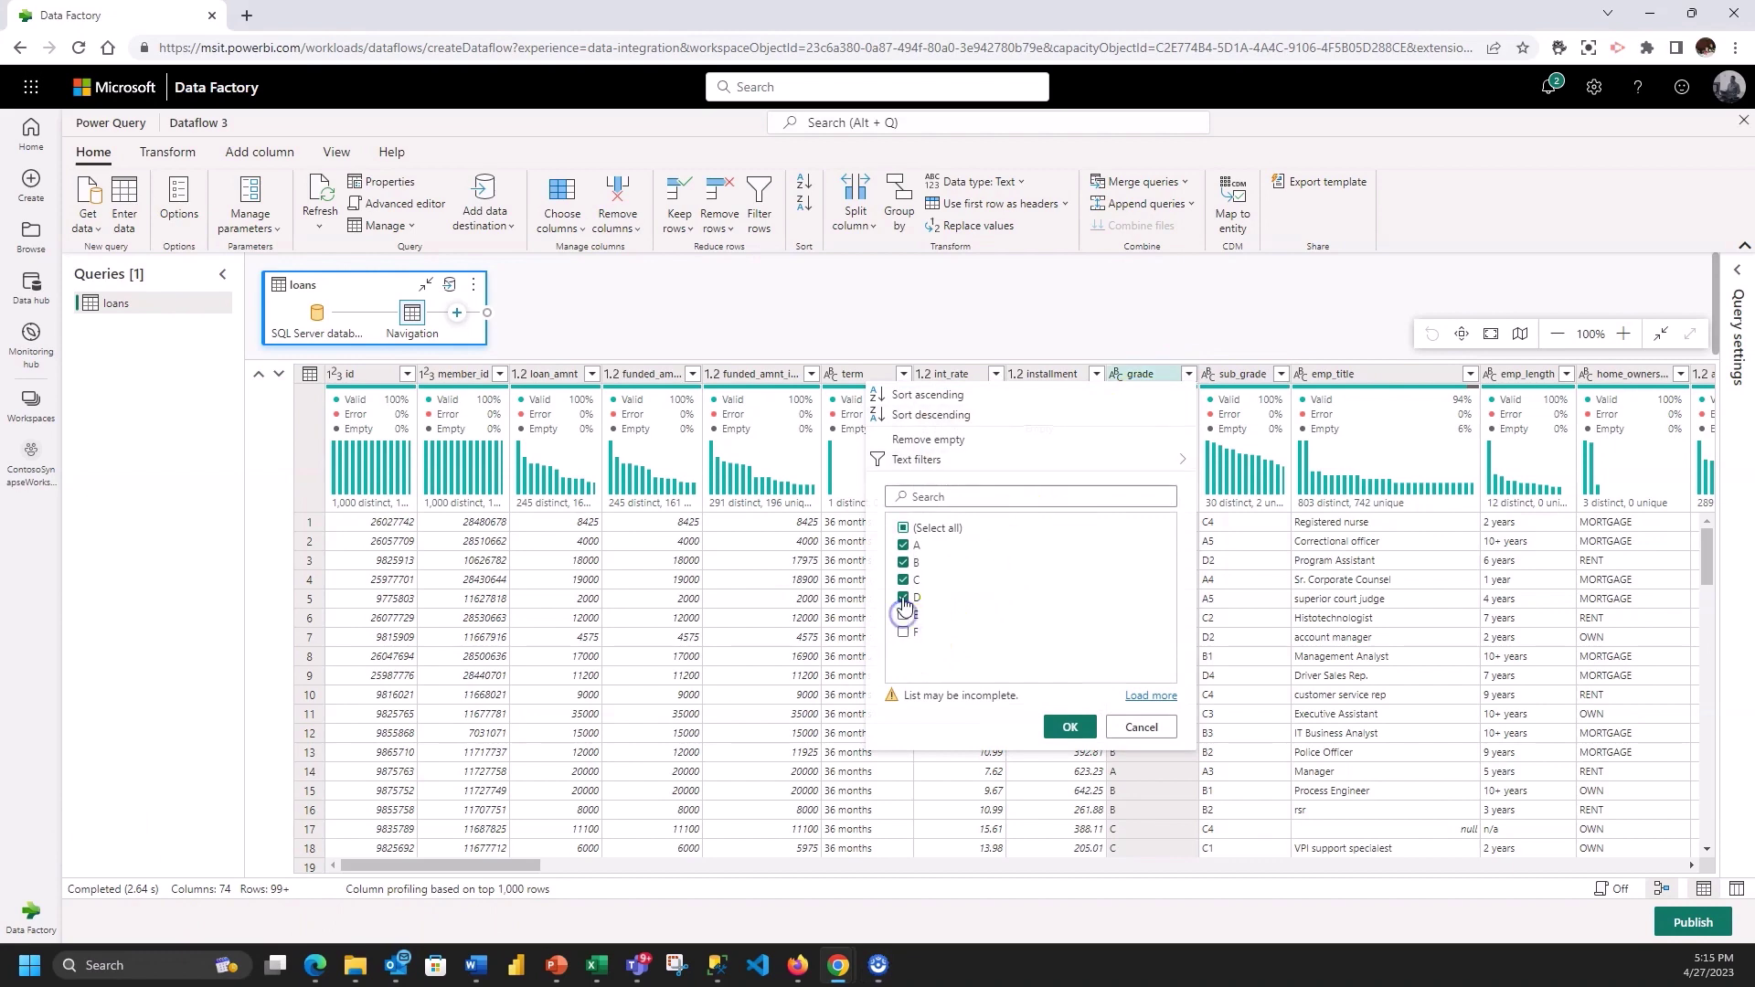
key("Return")
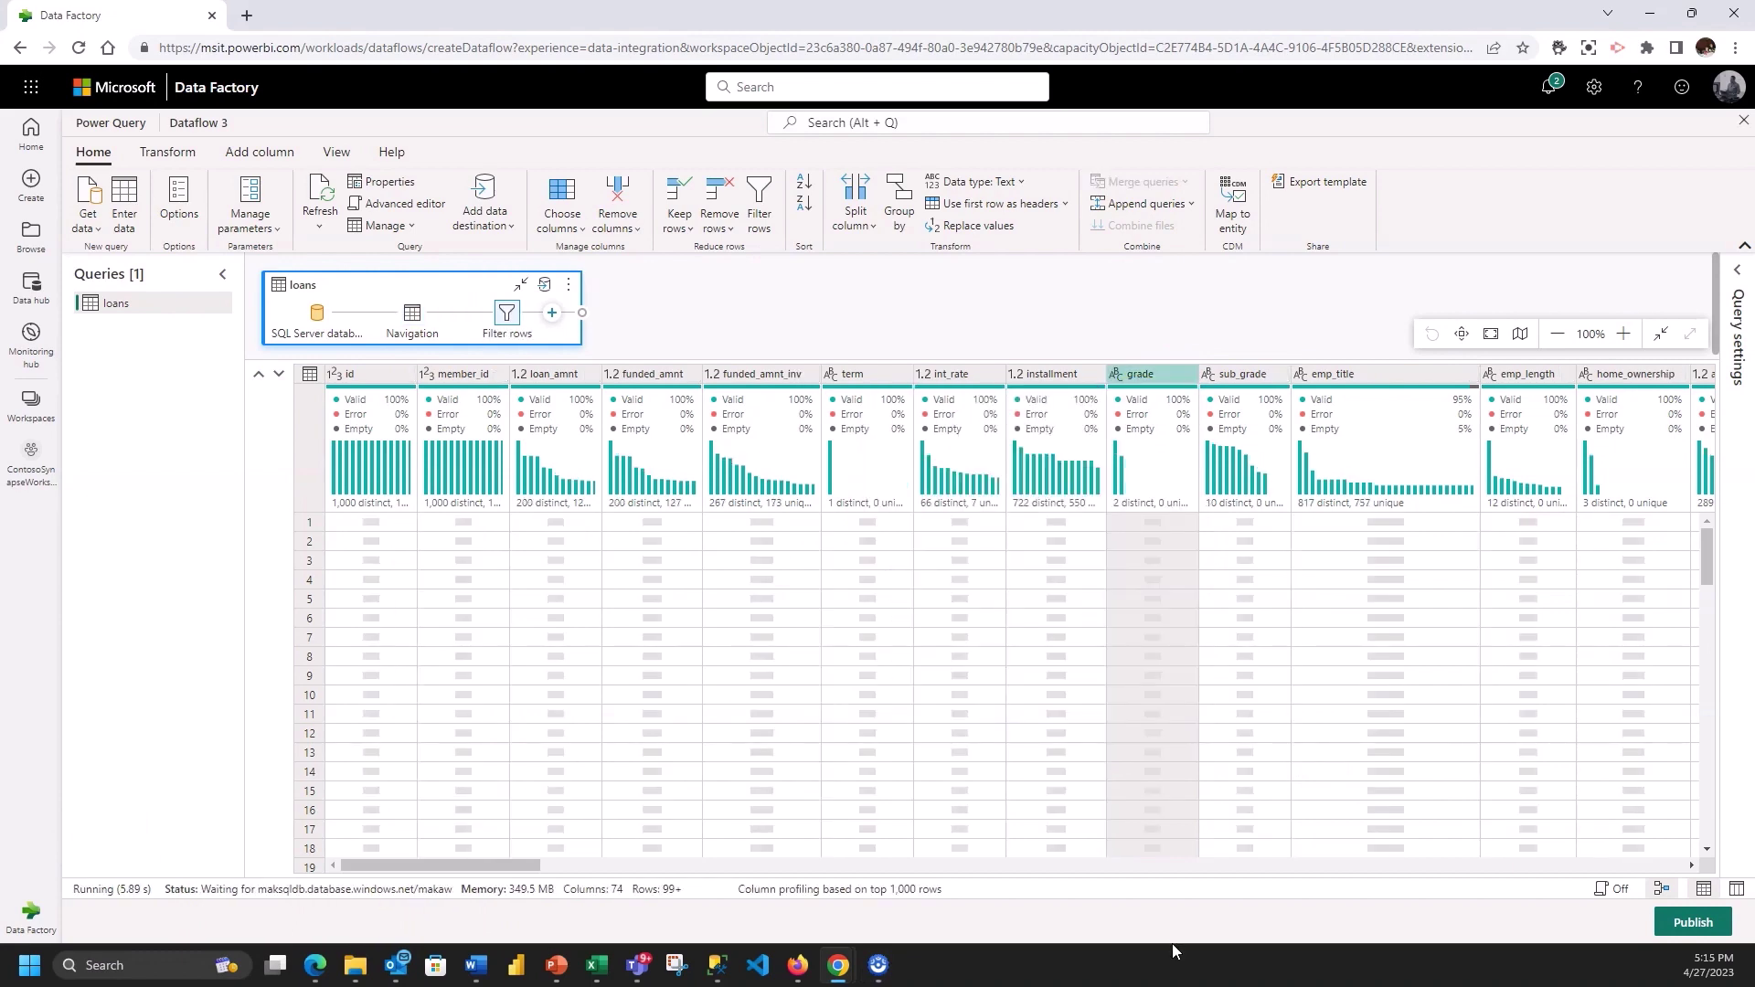
left_click(878, 964)
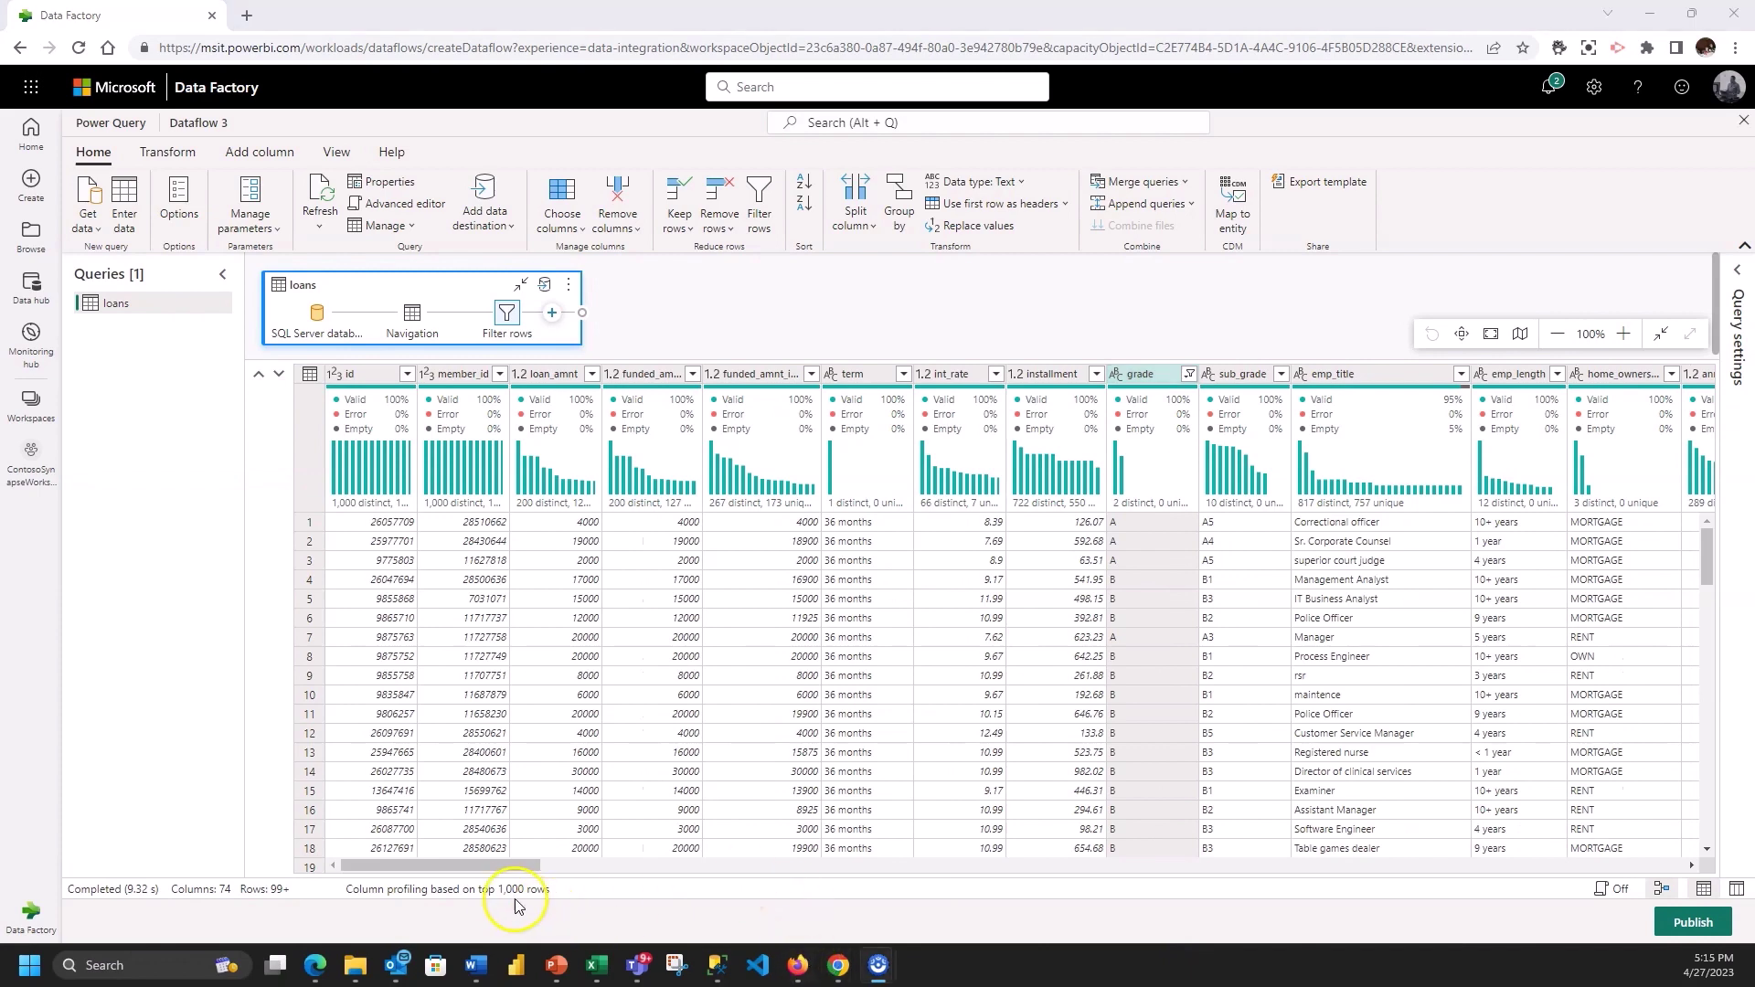
left_click_drag(509, 867, 546, 867)
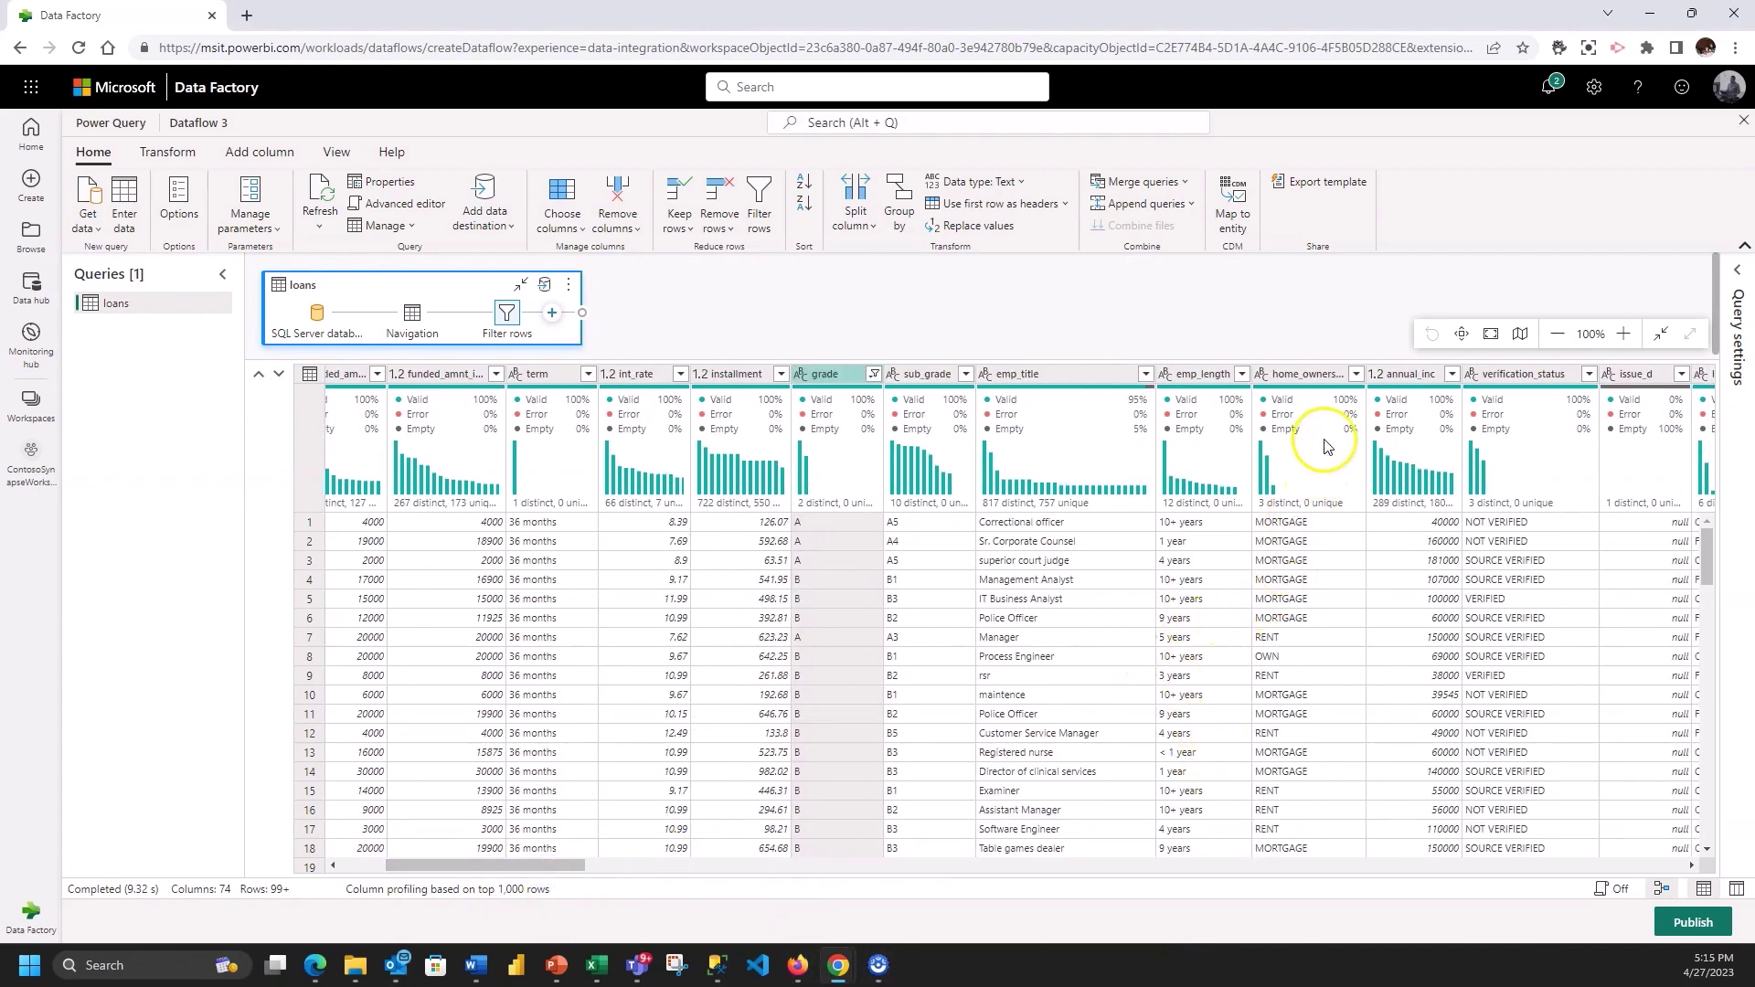
Capitalize each word in the home_ownership column values
left_click(1355, 375)
right_click(1316, 375)
mouse_move(1181, 634)
mouse_move(1344, 637)
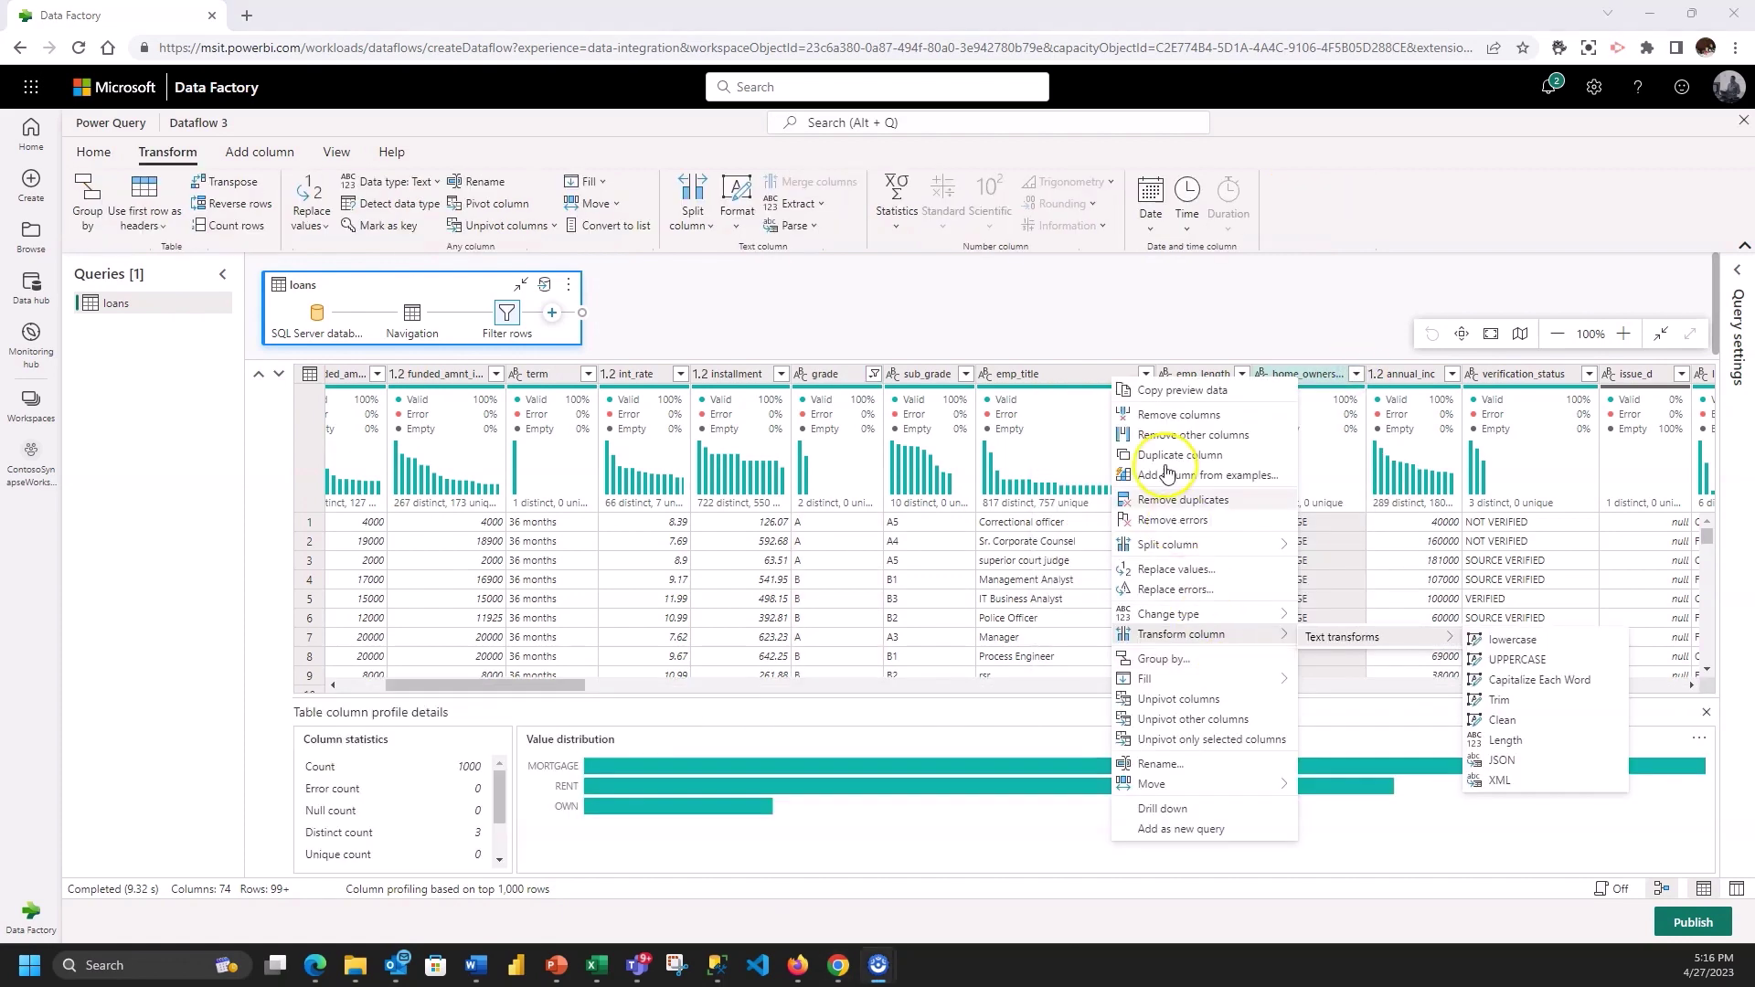
left_click(1518, 659)
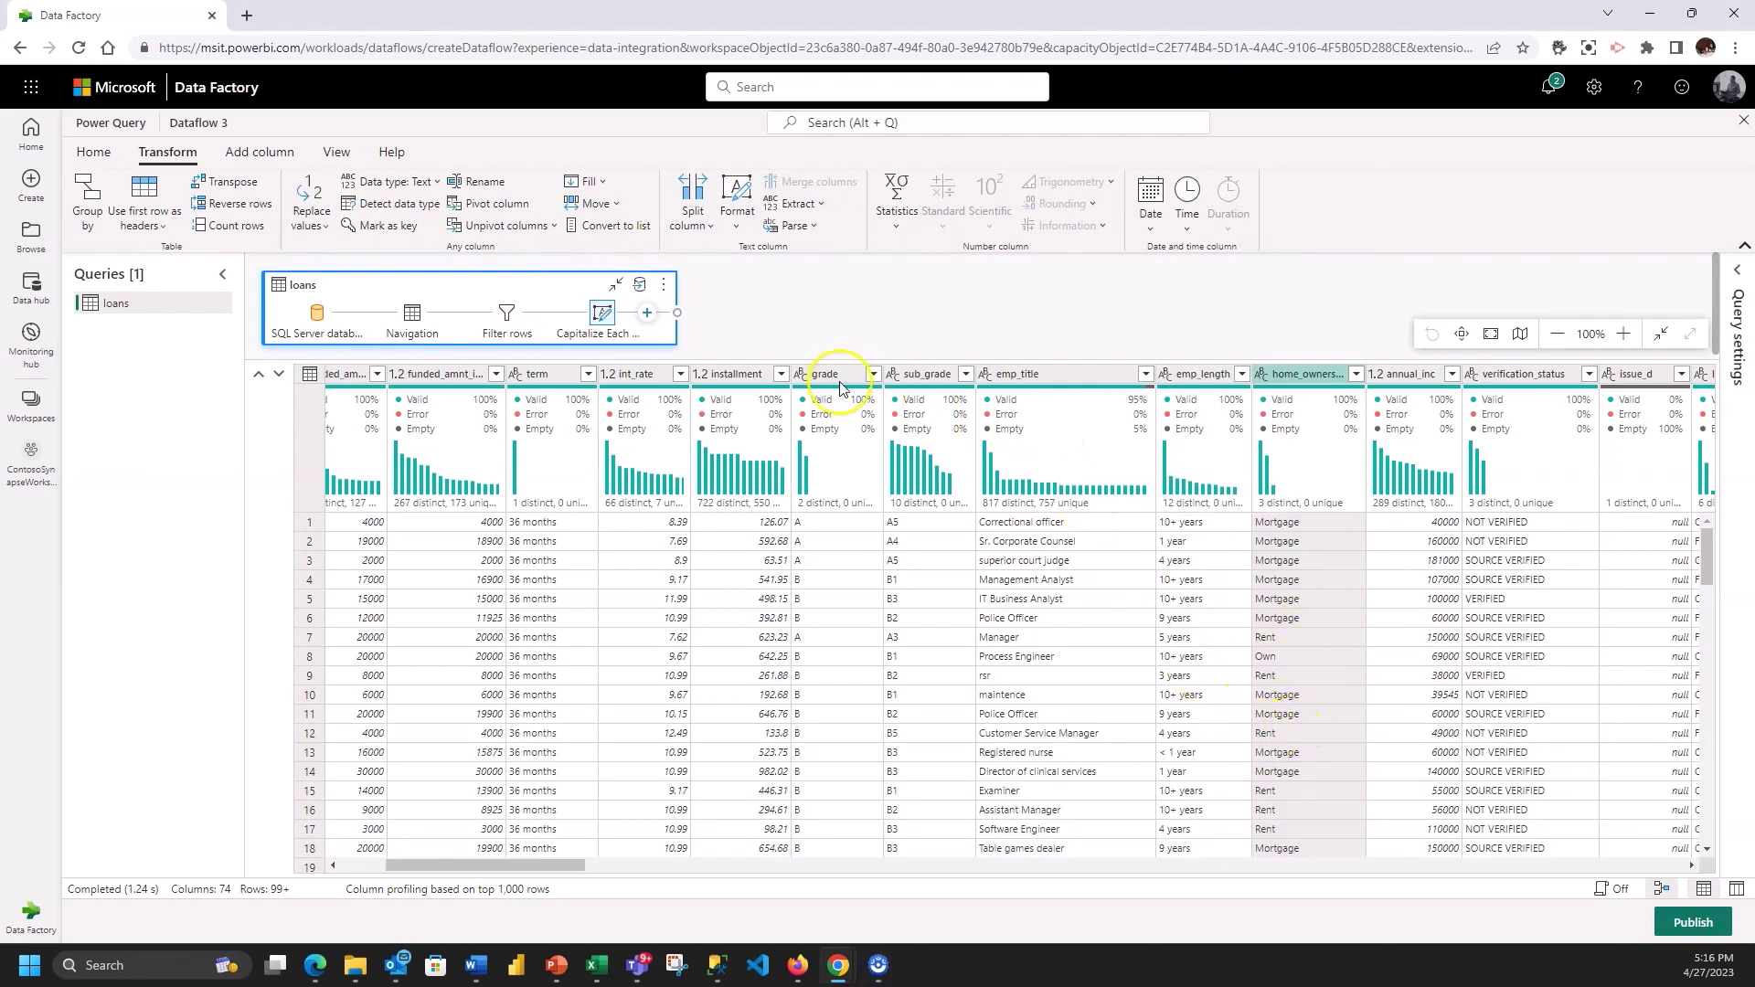
Send the loans query output to a new lakehouse table named loans, using Replace
left_click(641, 293)
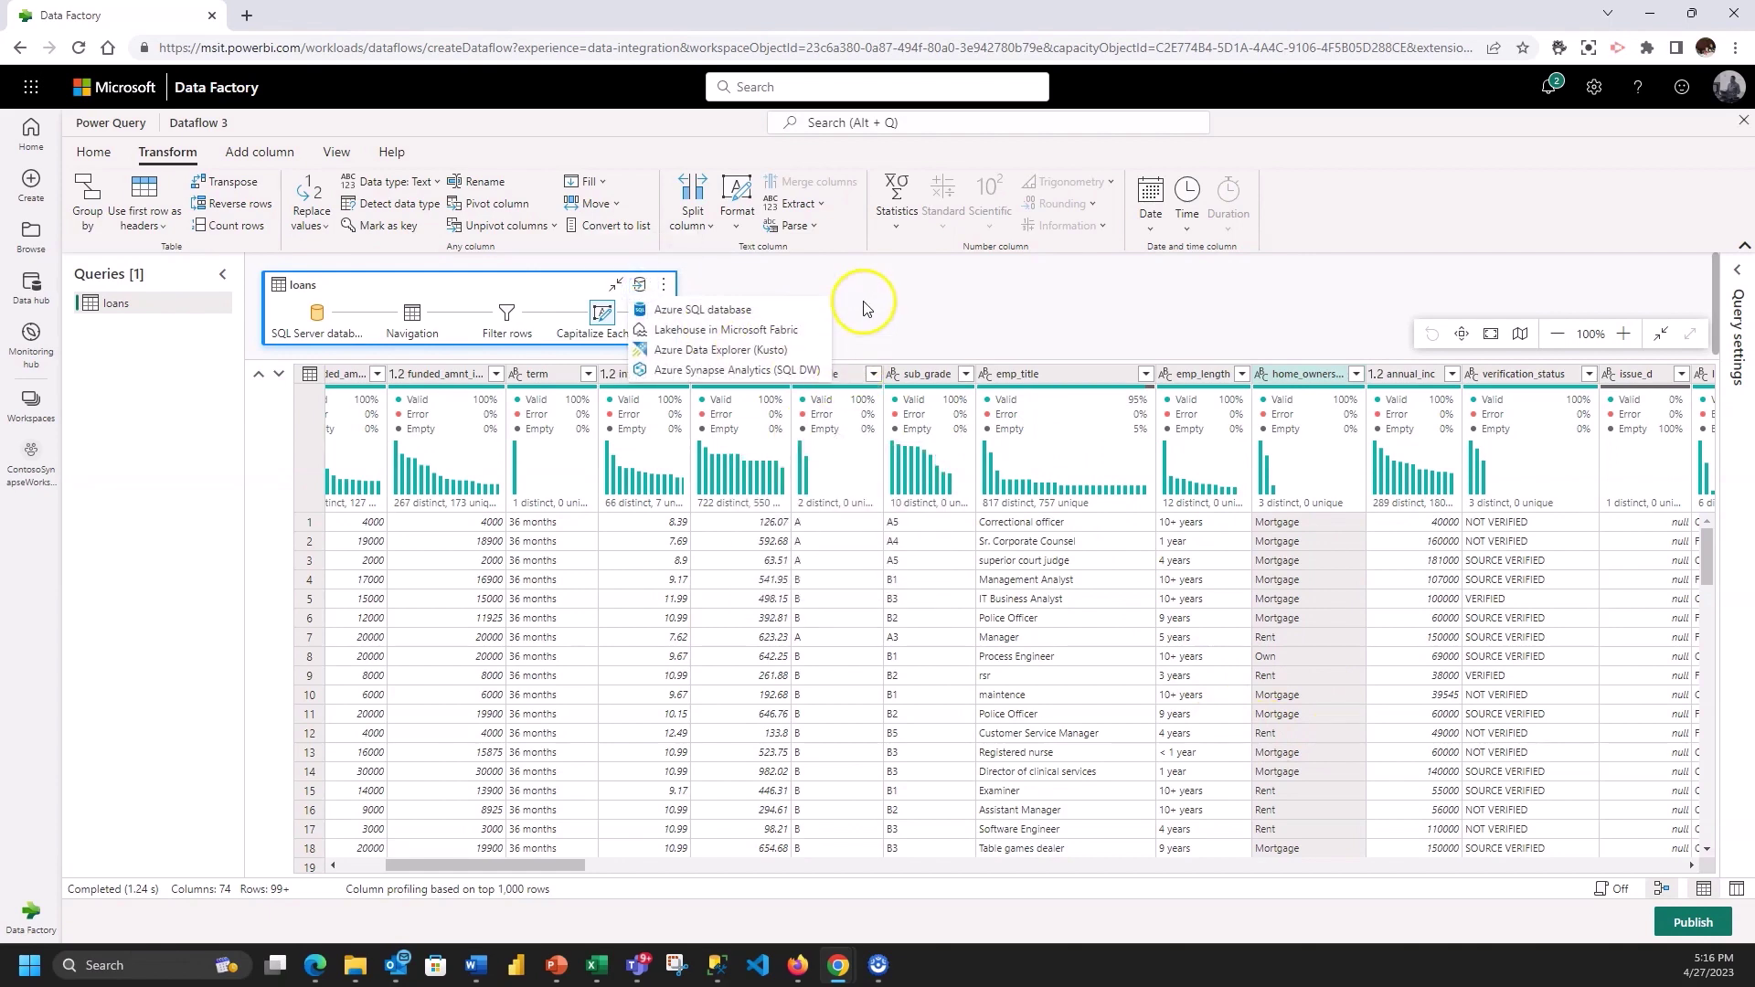
left_click(795, 329)
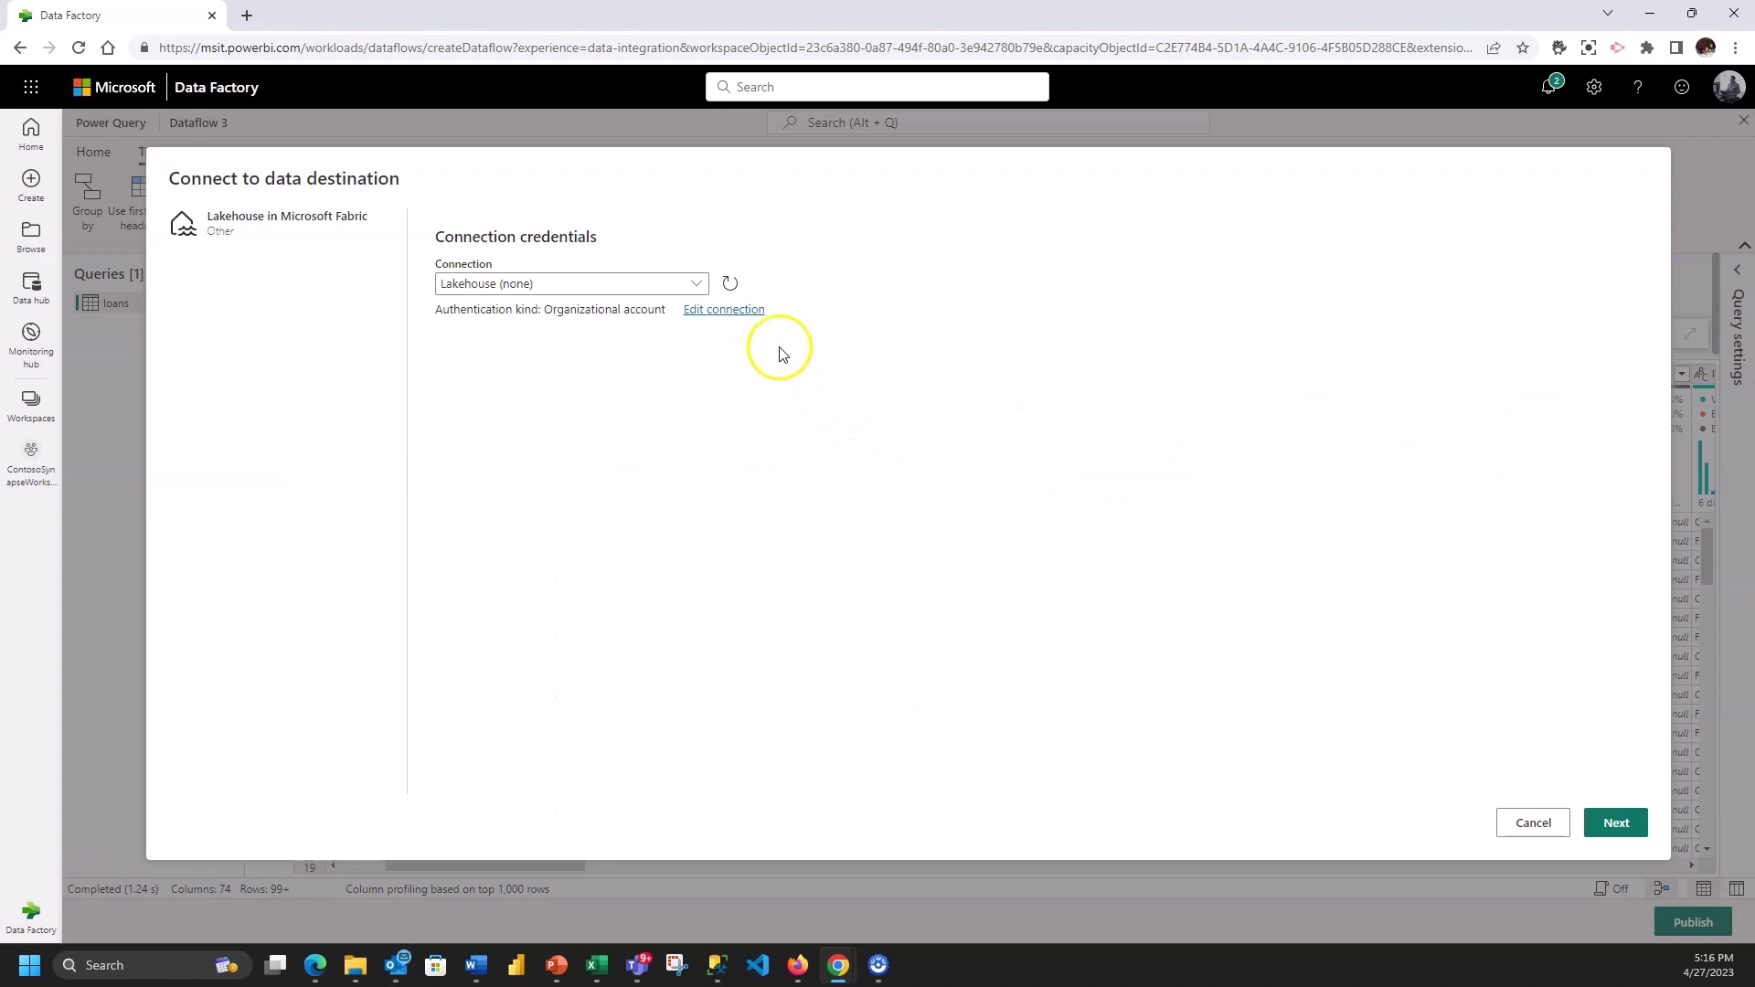
left_click(585, 318)
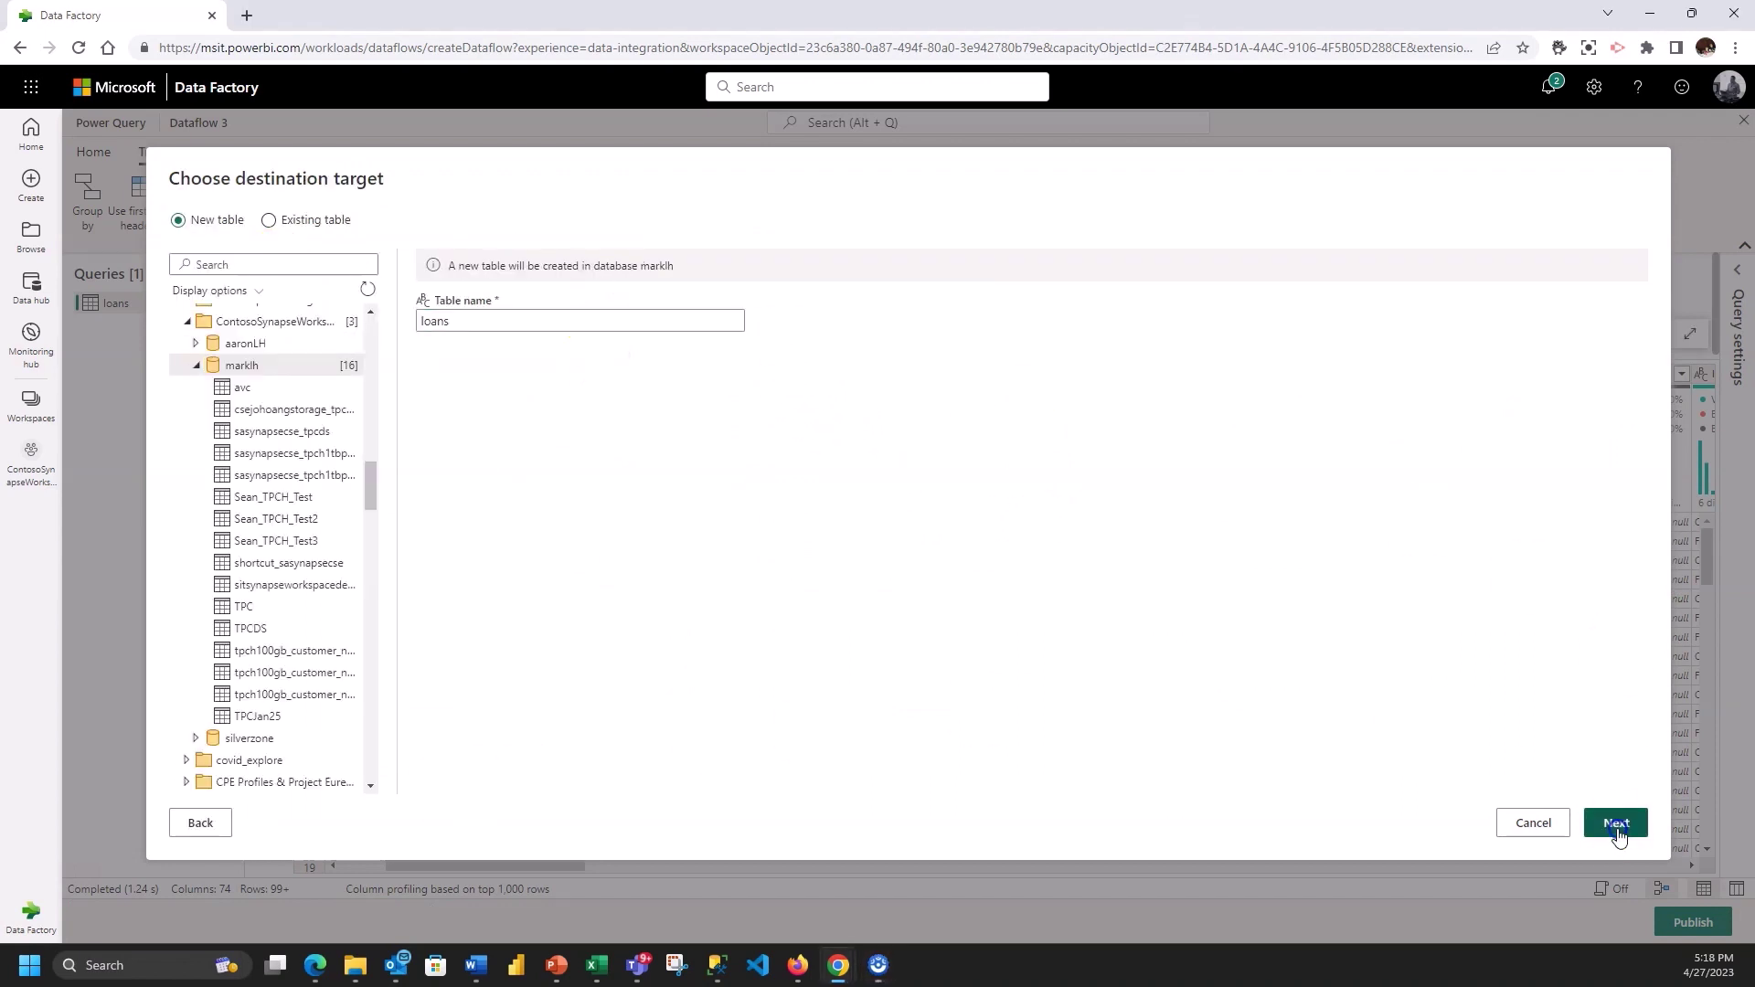
left_click(1614, 823)
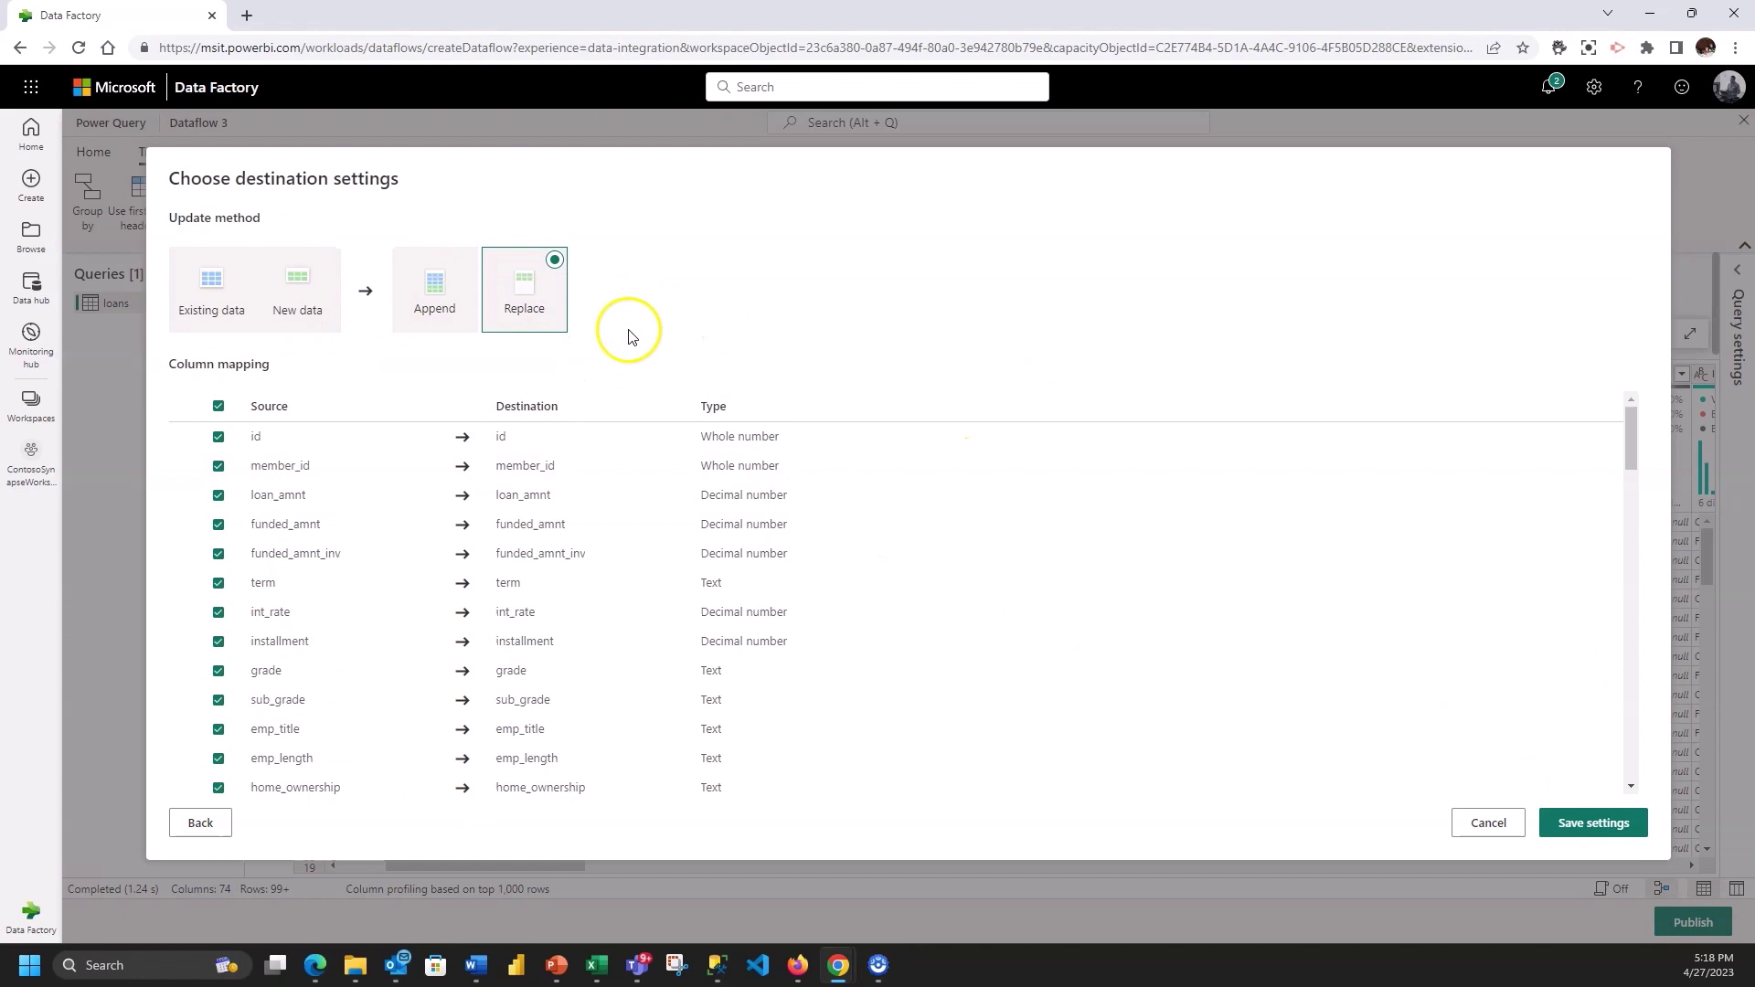
scroll(1274, 627, "down", 12)
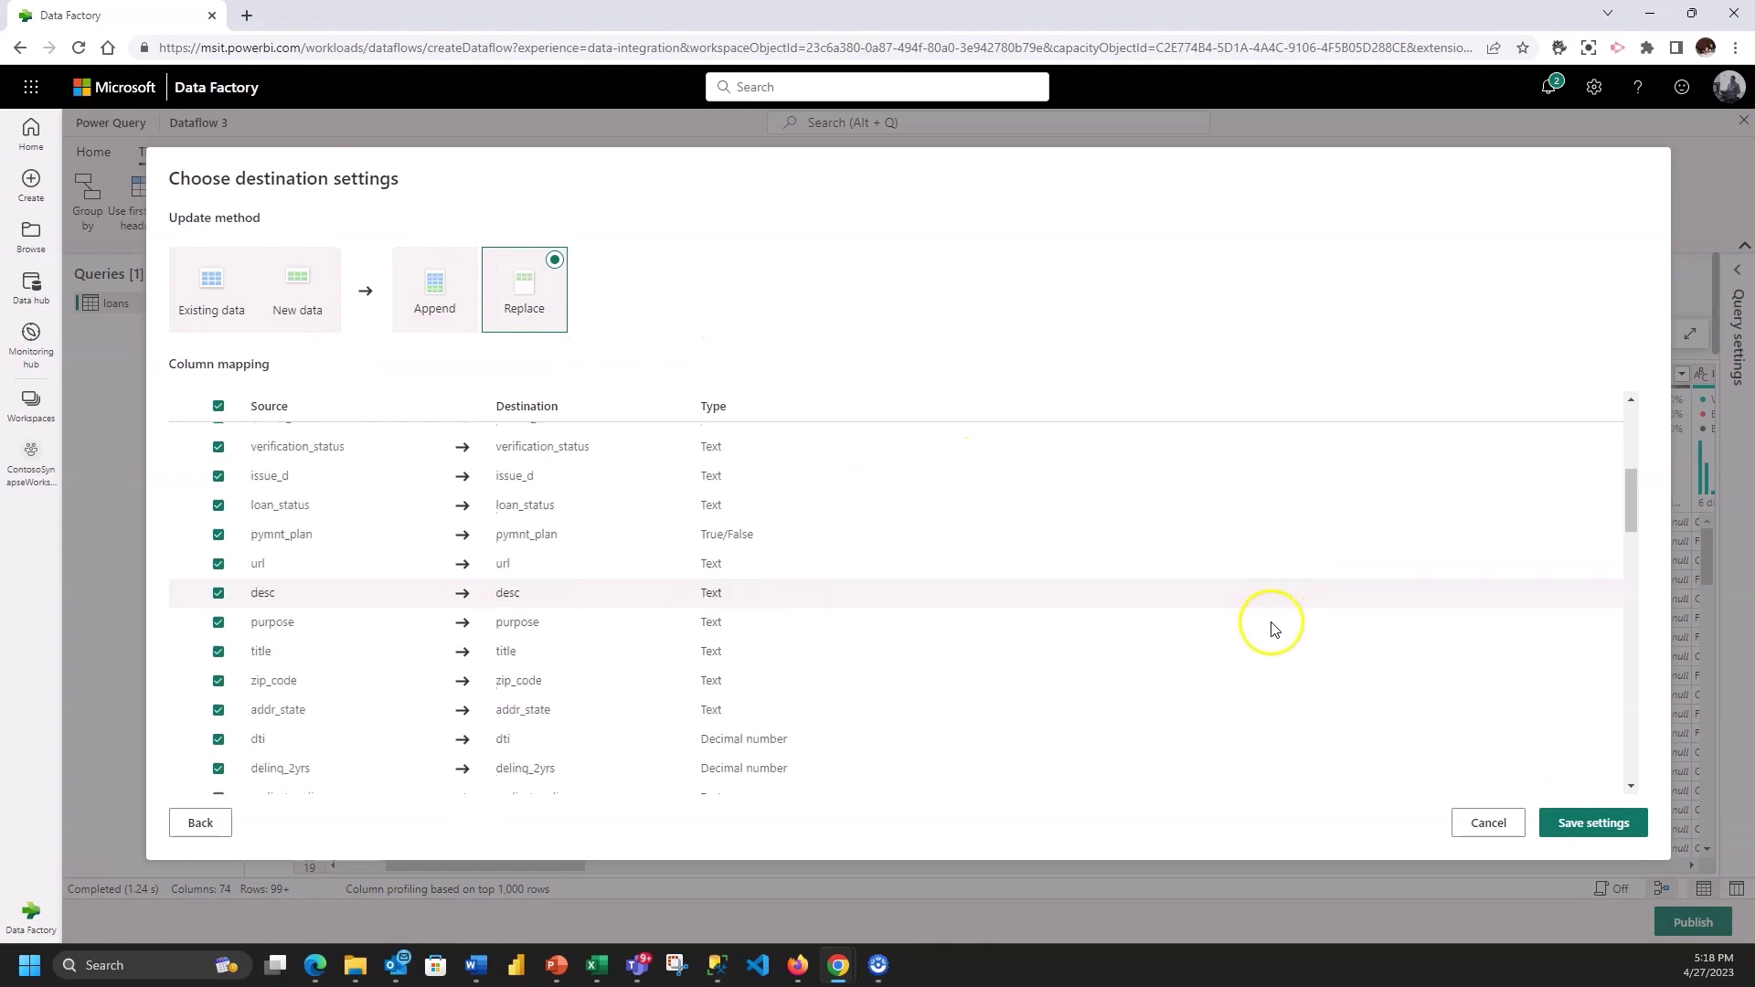
left_click(1618, 823)
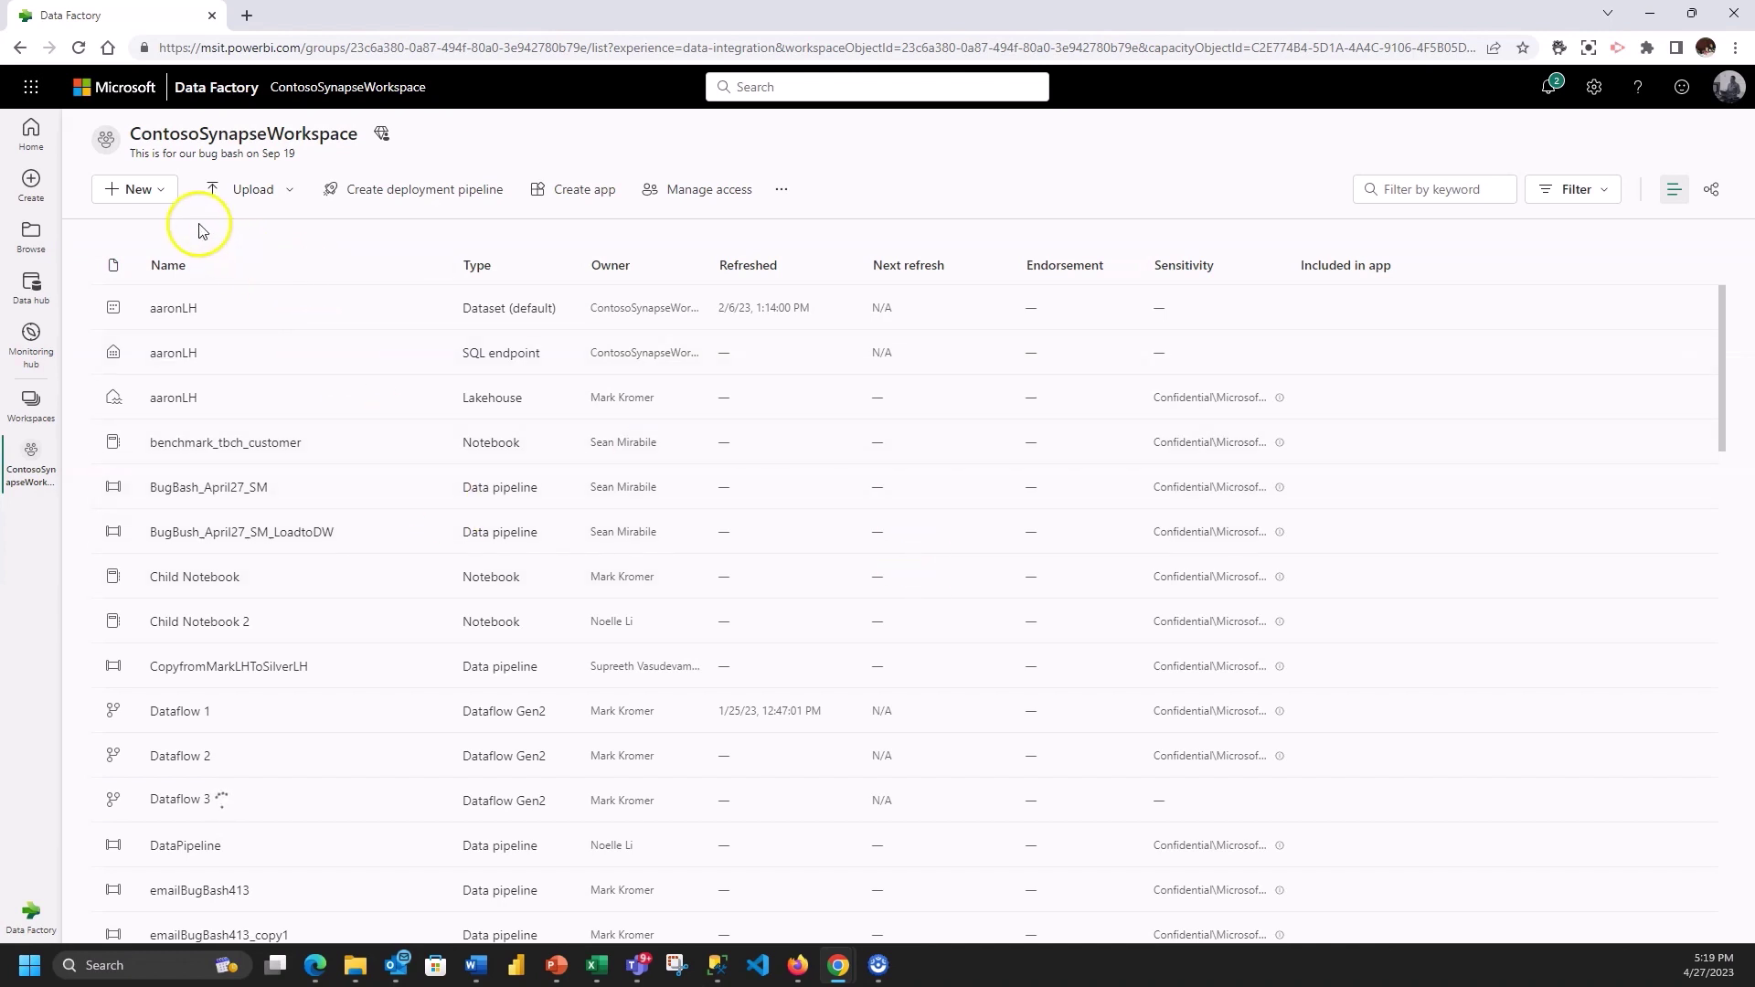
Create a new data pipeline named demopipeline
left_click(153, 190)
left_click(146, 253)
type("demopip")
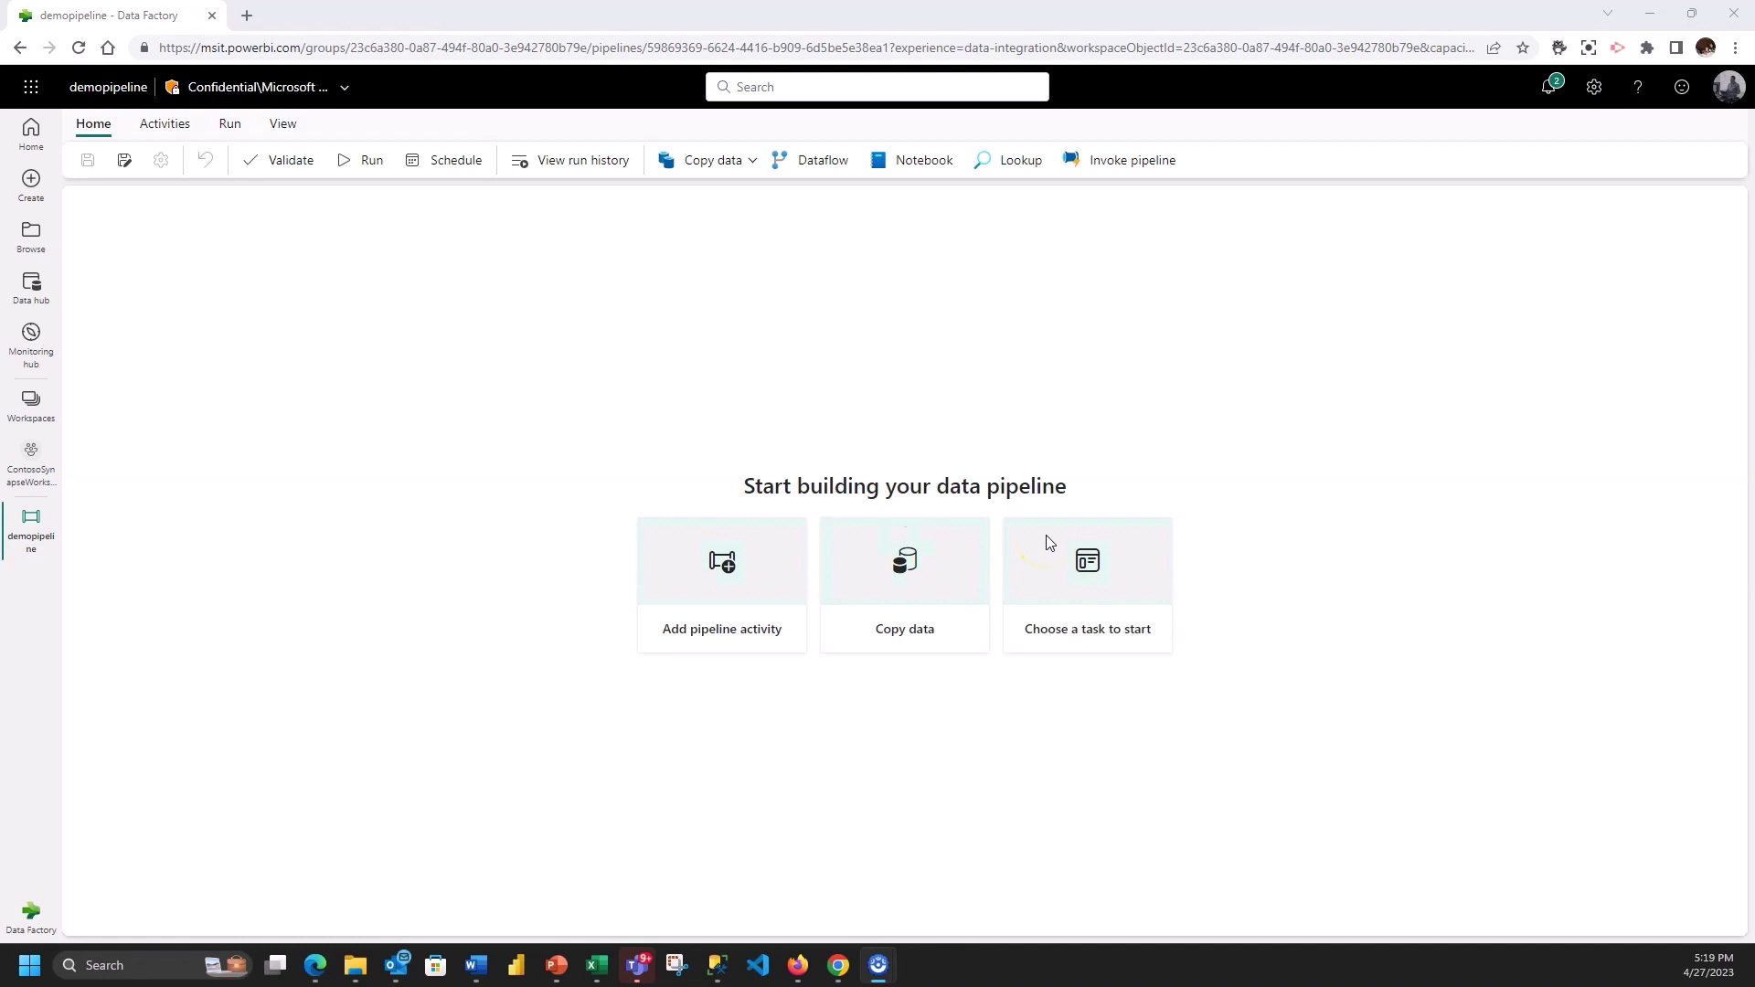
Add a Dataflow activity to demopipeline that runs Dataflow 3
left_click(708, 569)
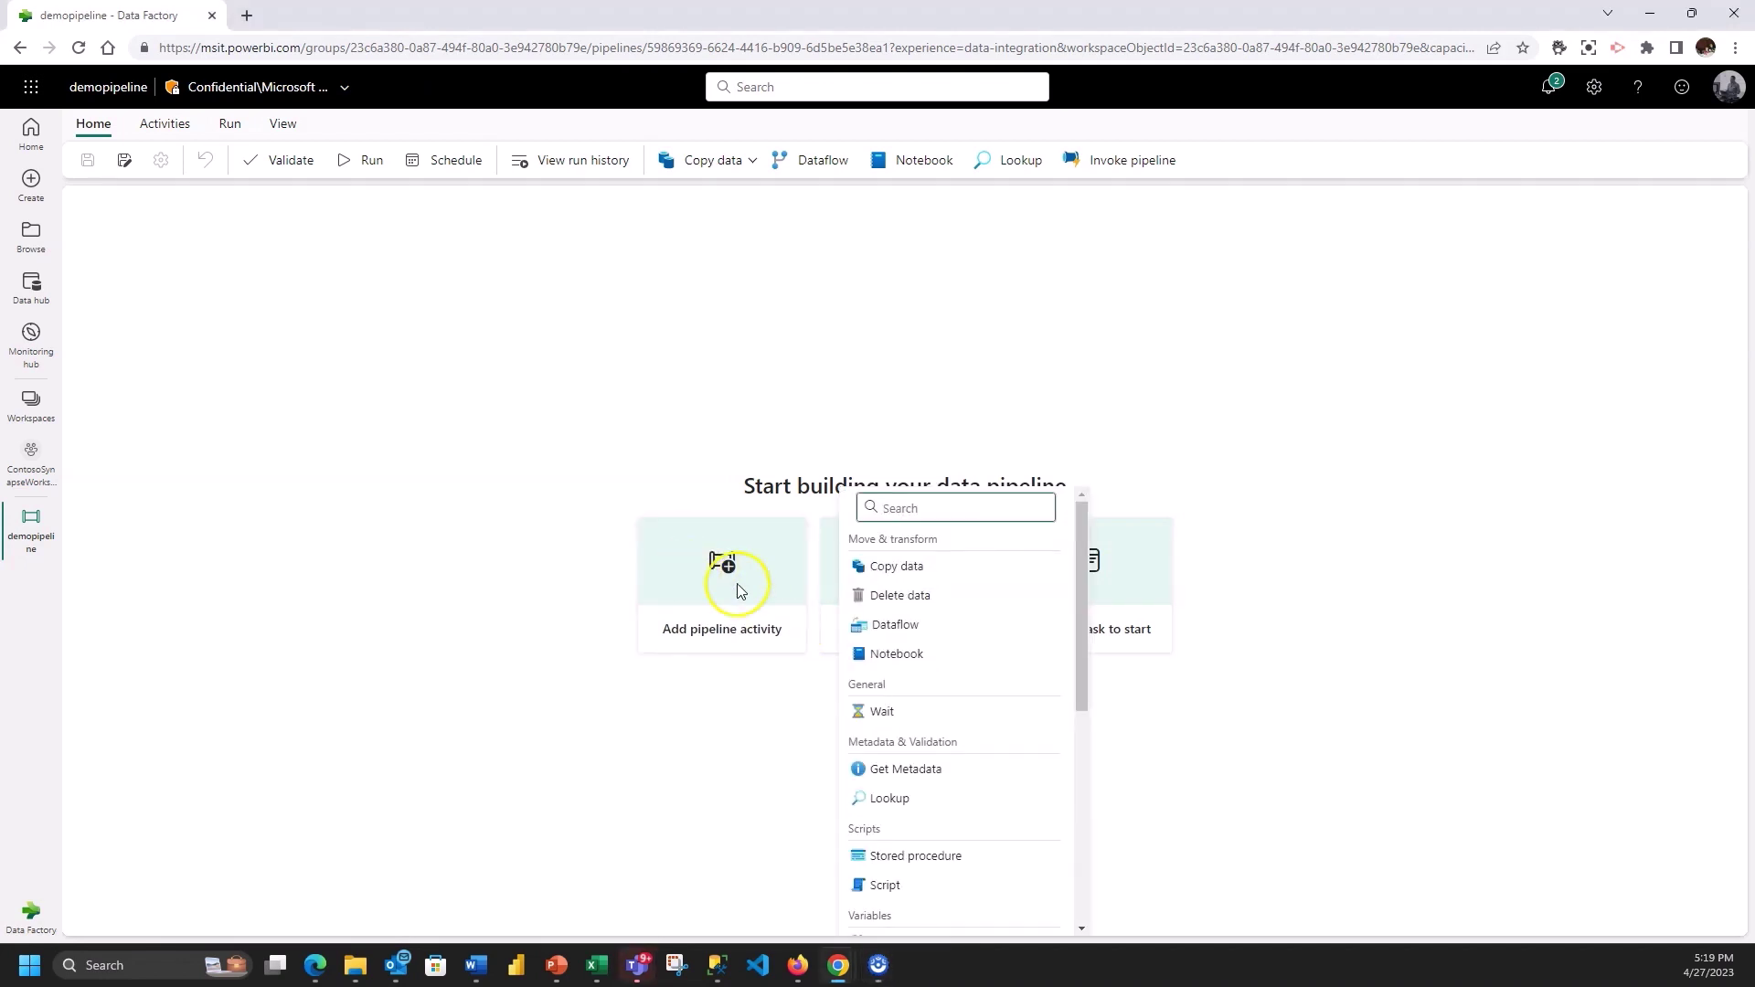
left_click(894, 509)
type("data")
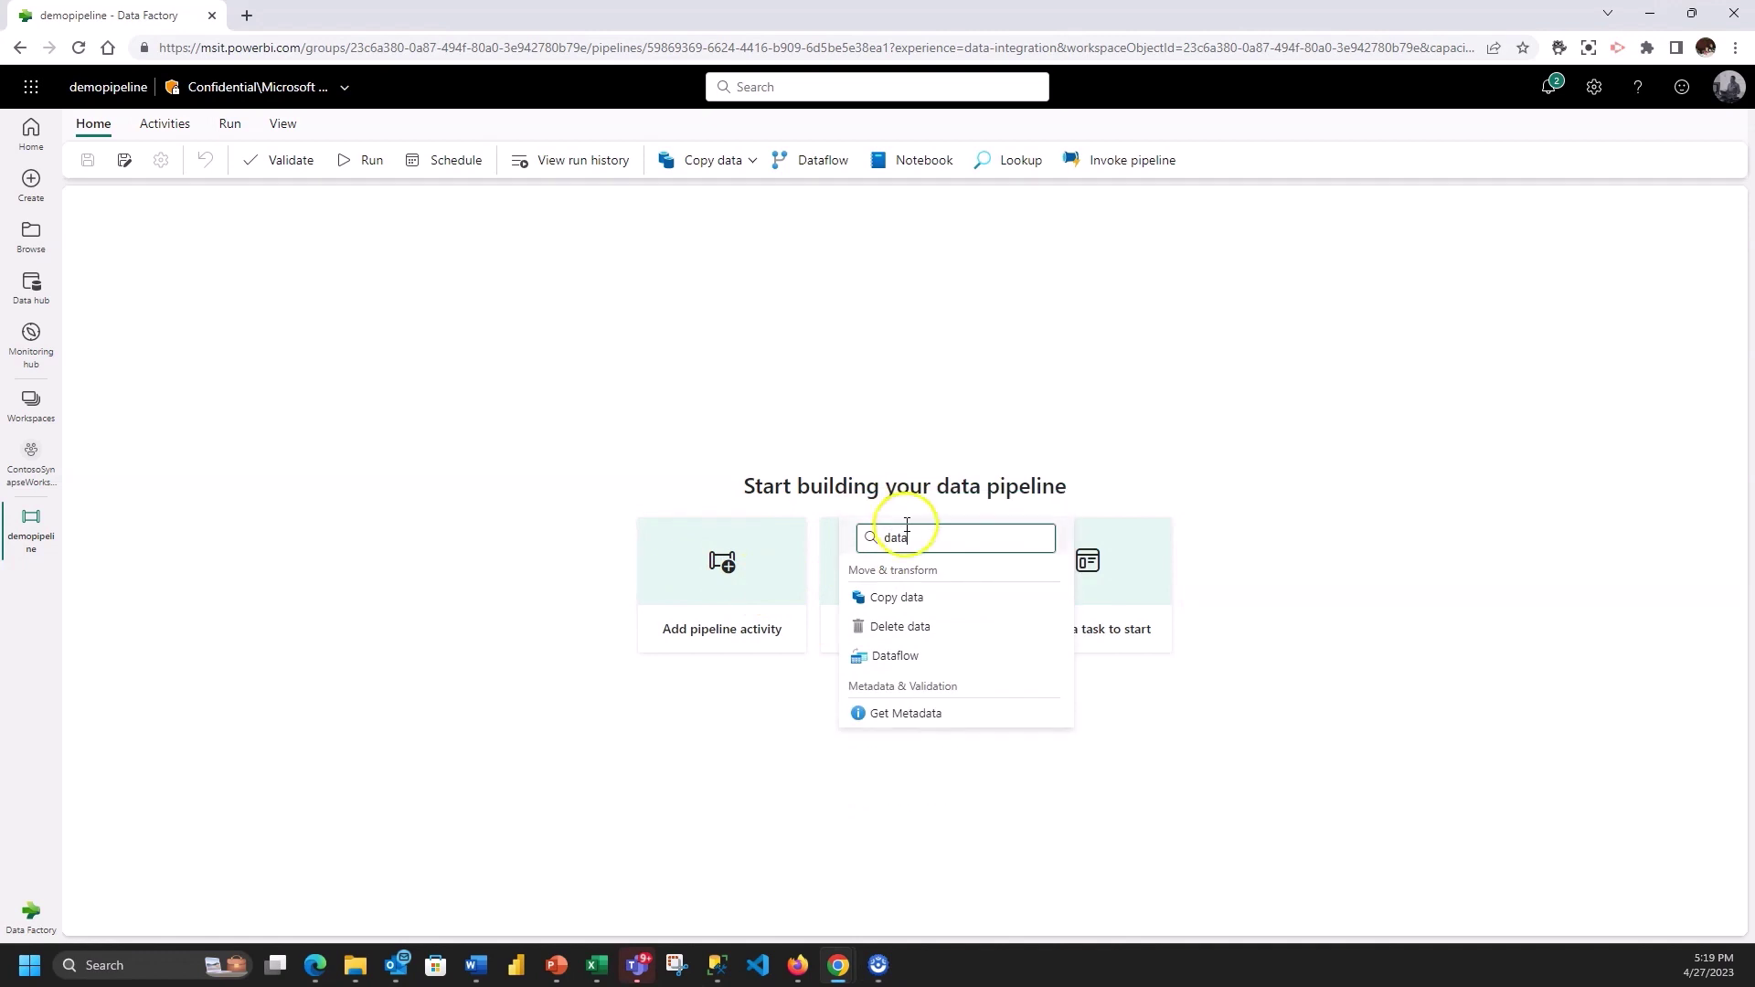
left_click(898, 660)
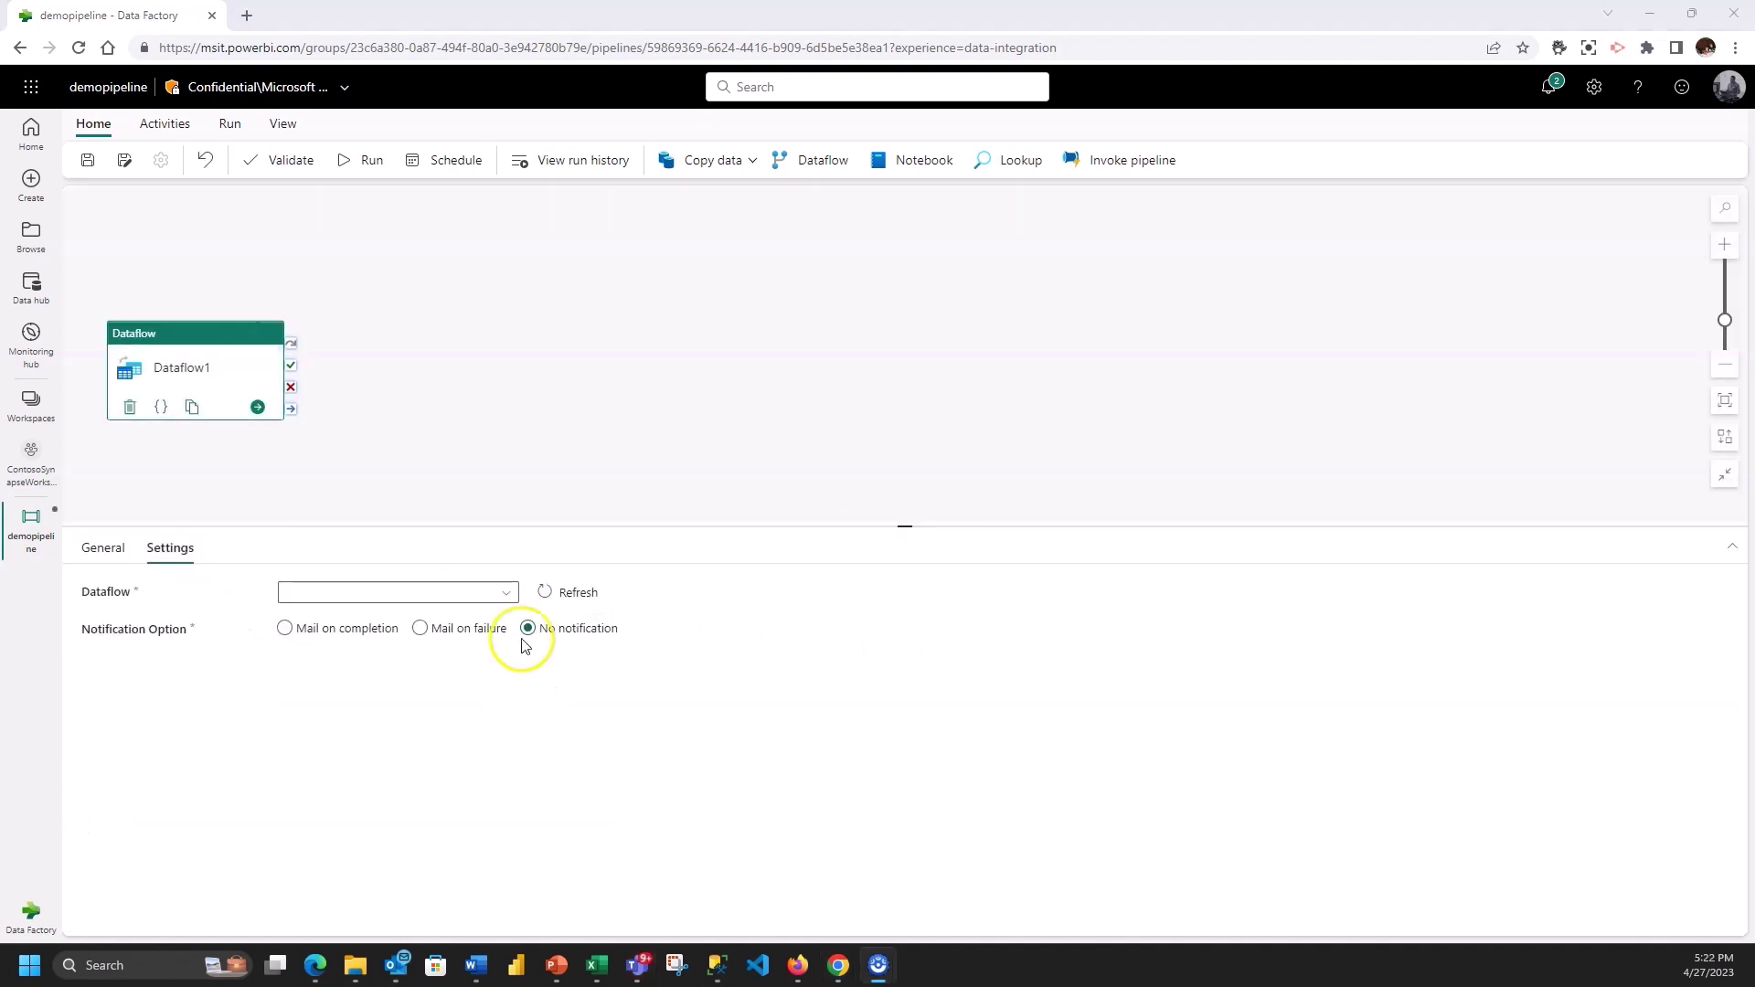
left_click(494, 593)
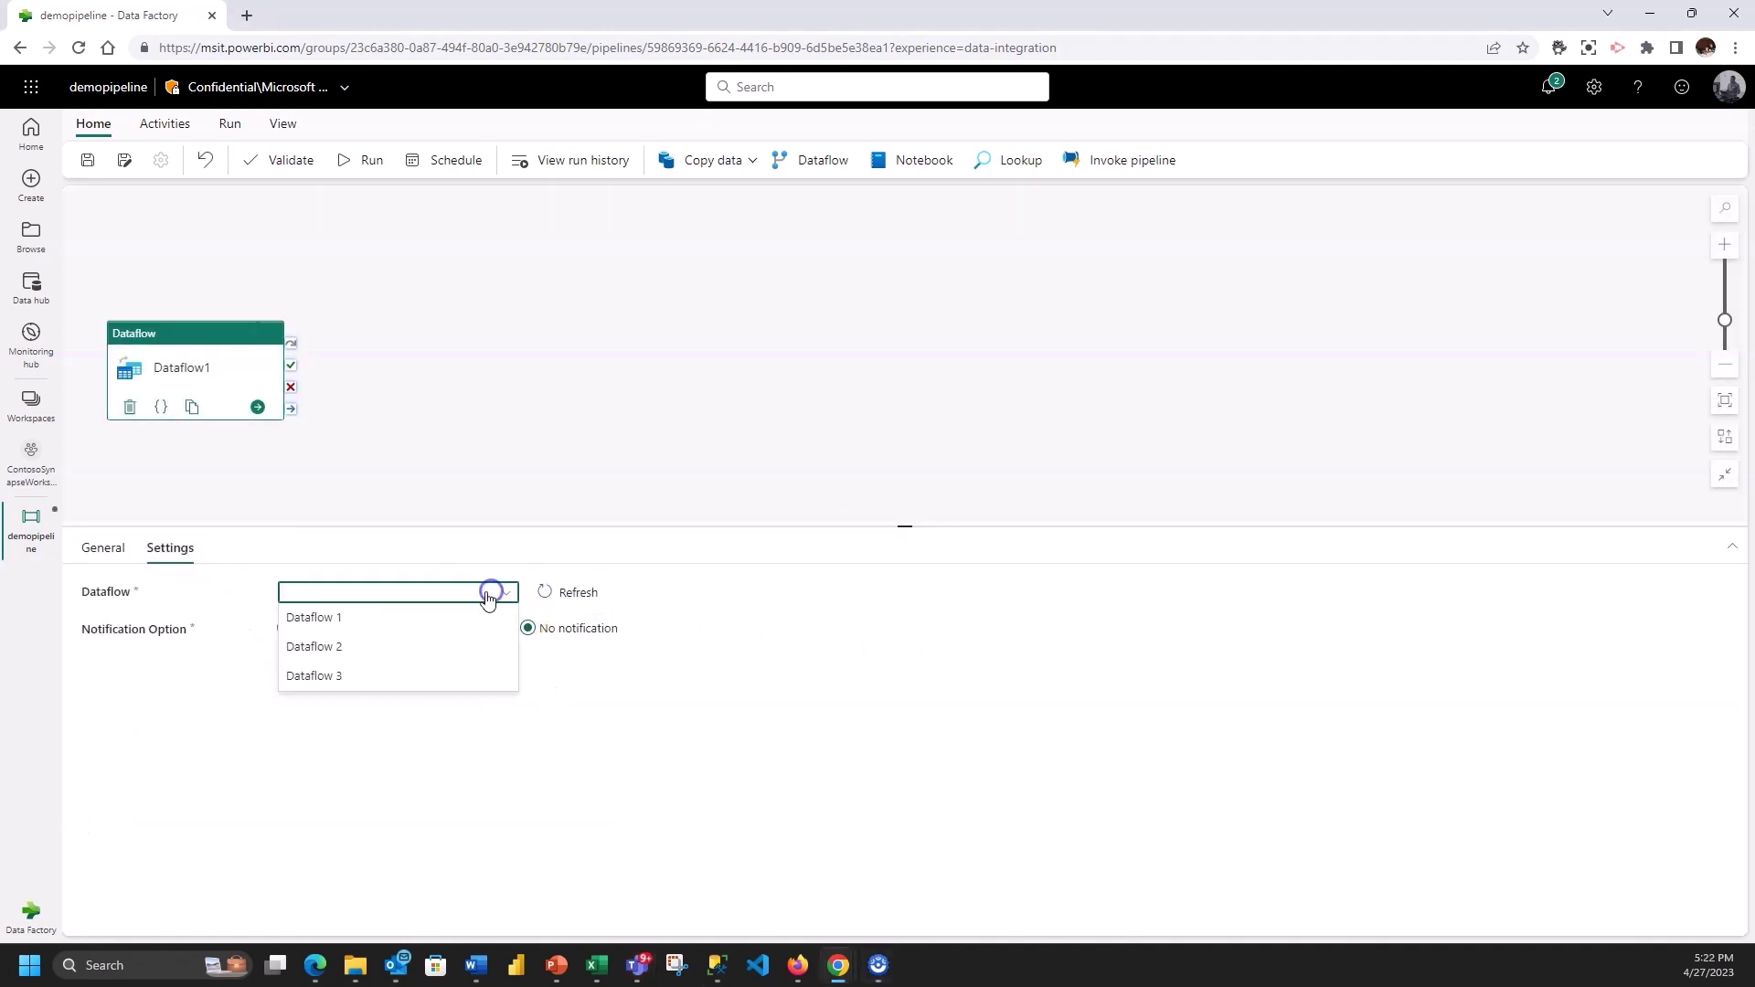
left_click(347, 672)
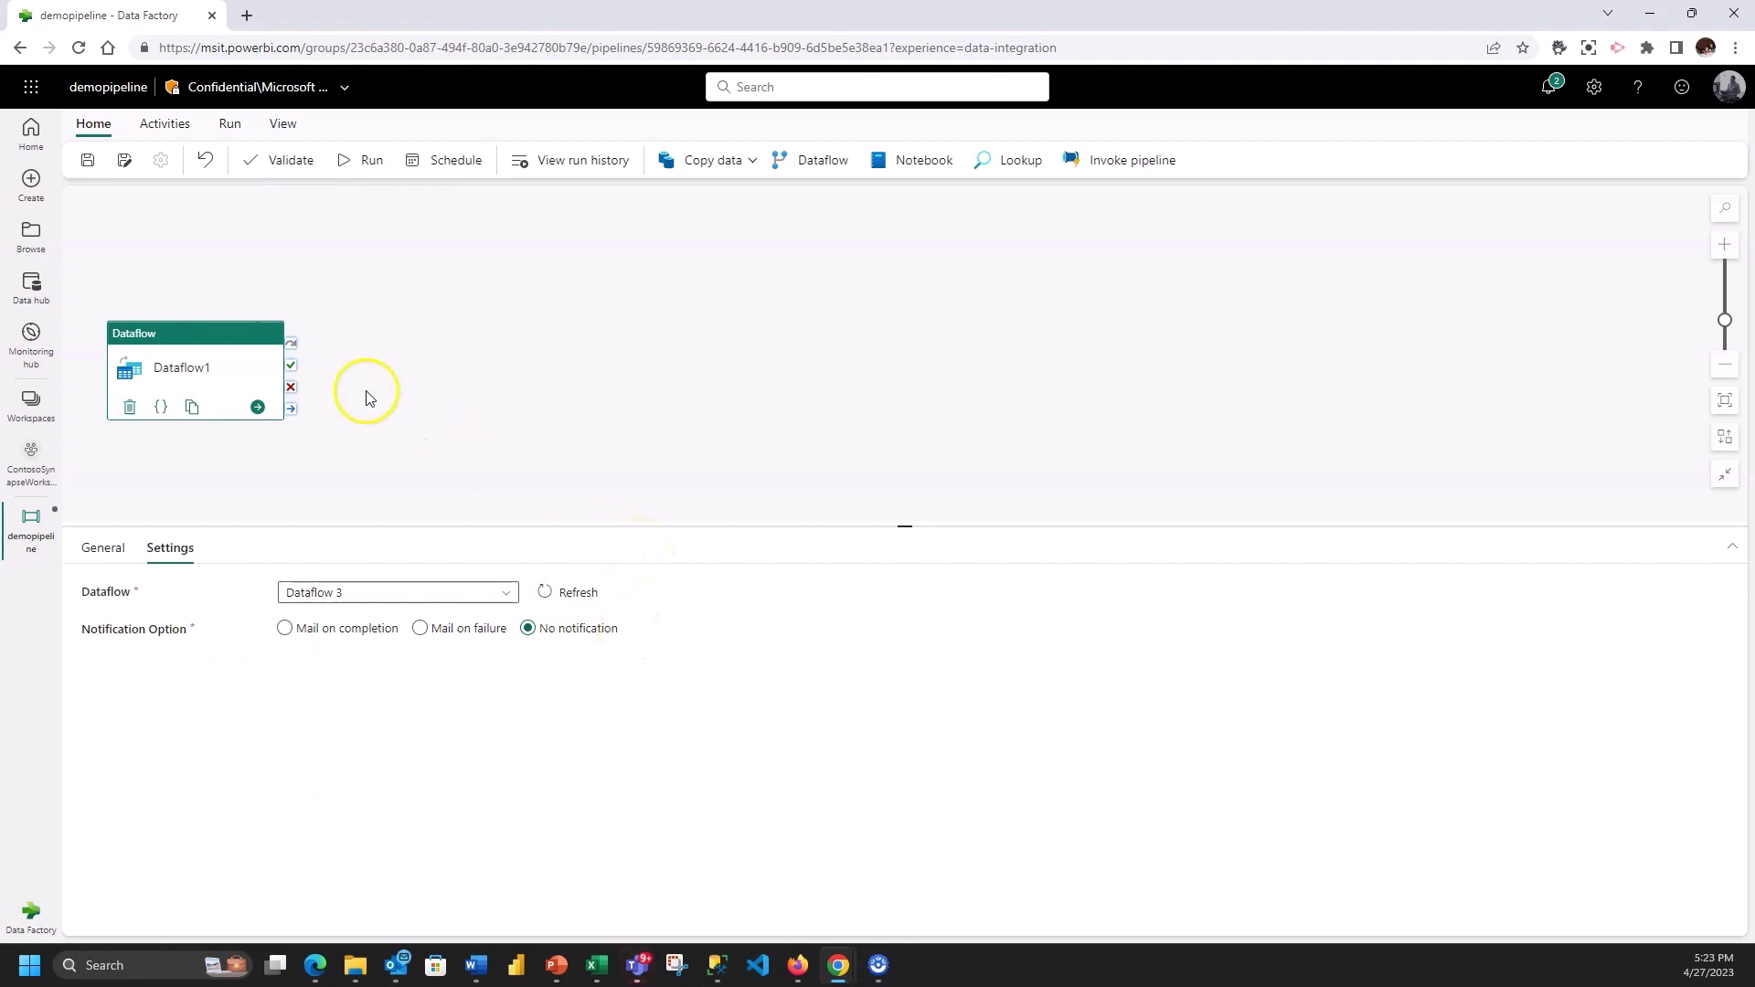
left_click_drag(235, 327, 296, 302)
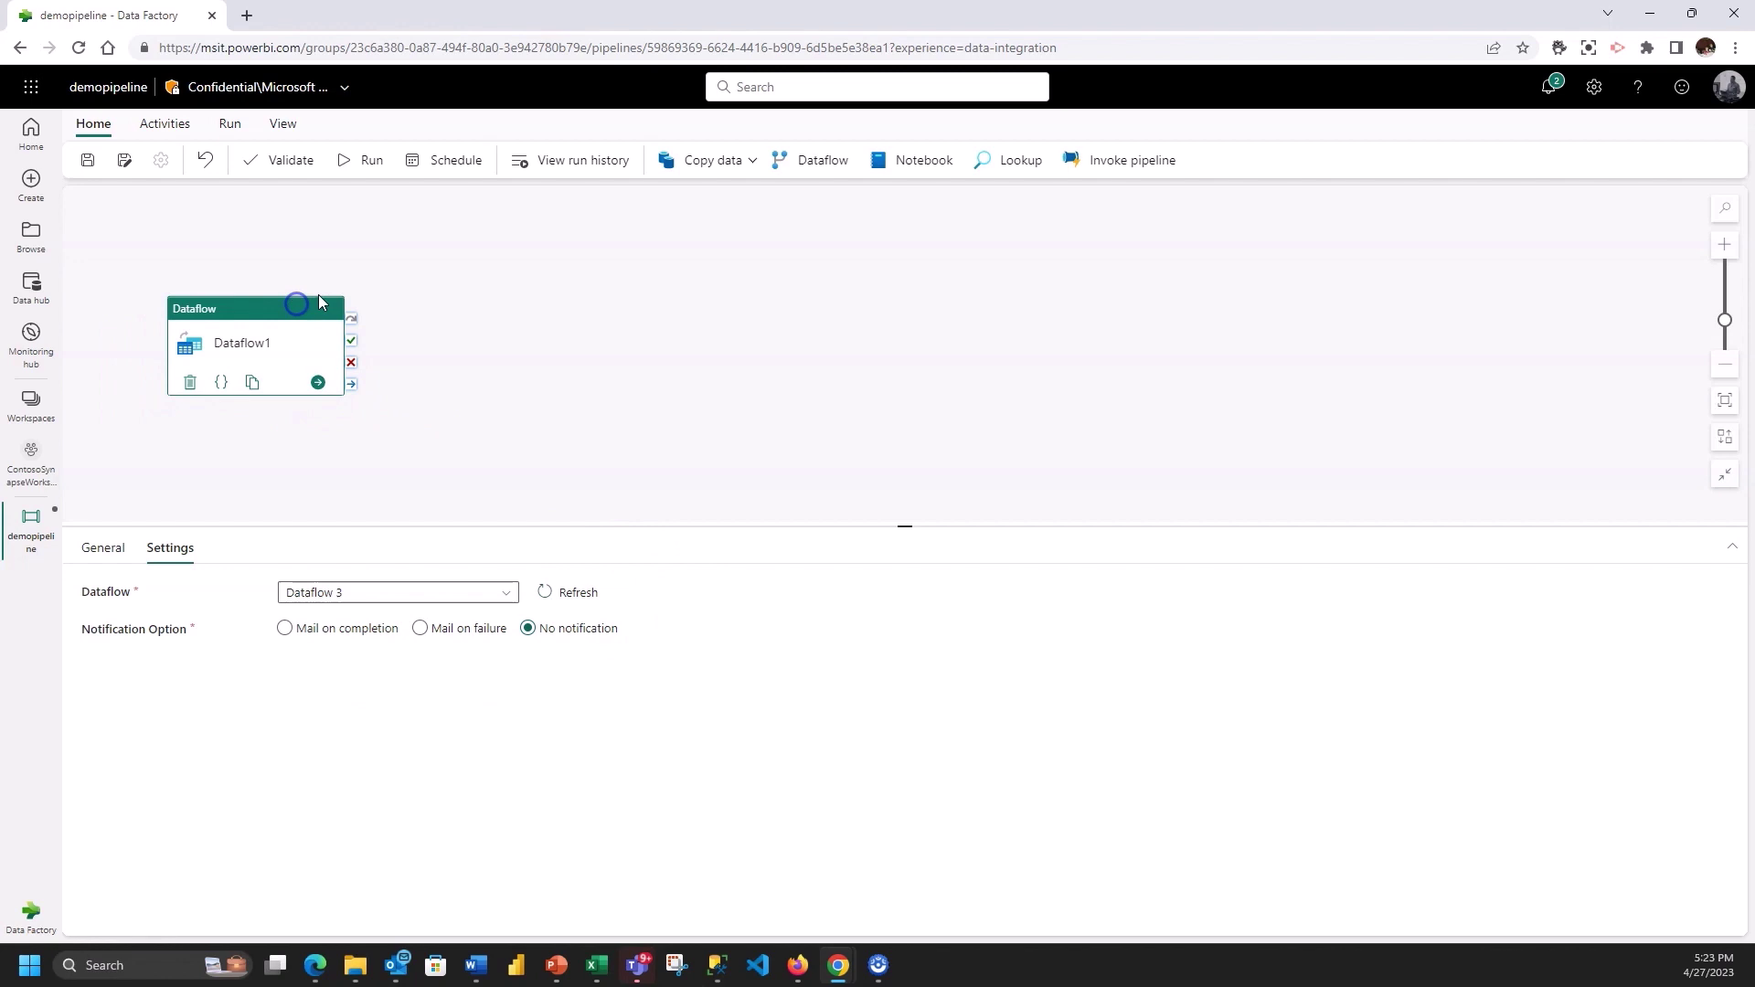
Chain a Notebook activity after Dataflow1 and set it to run Notebook 1
left_click(317, 382)
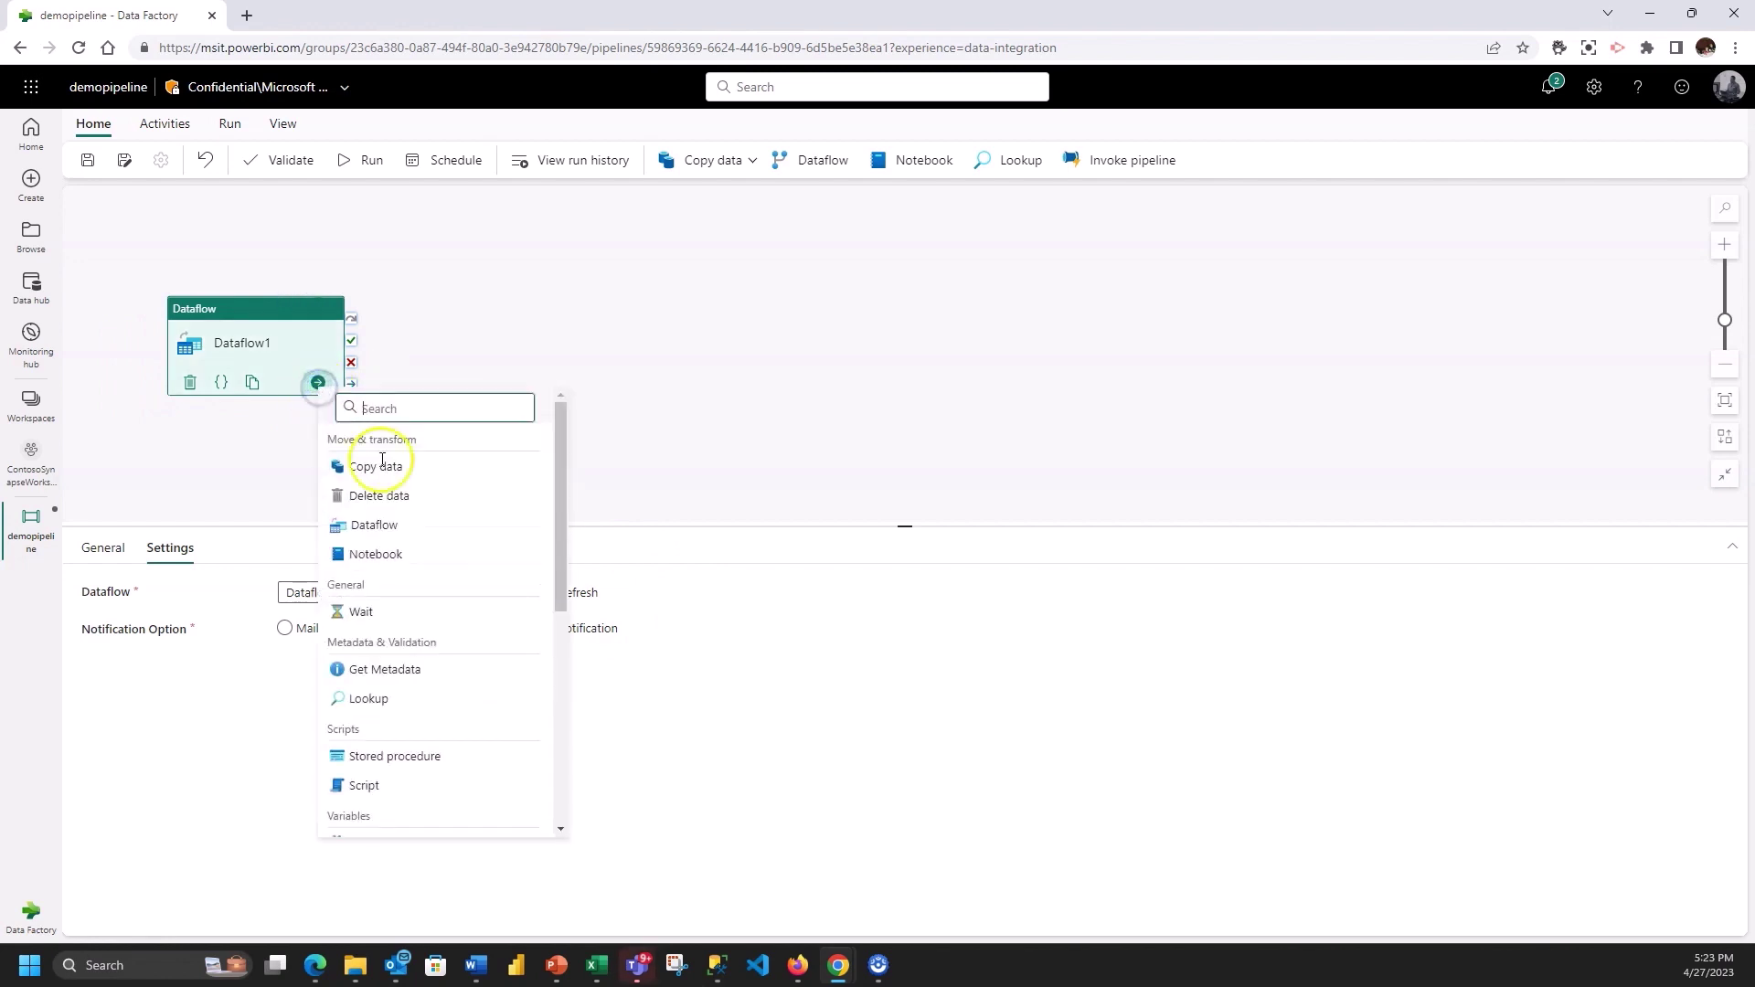
left_click(408, 553)
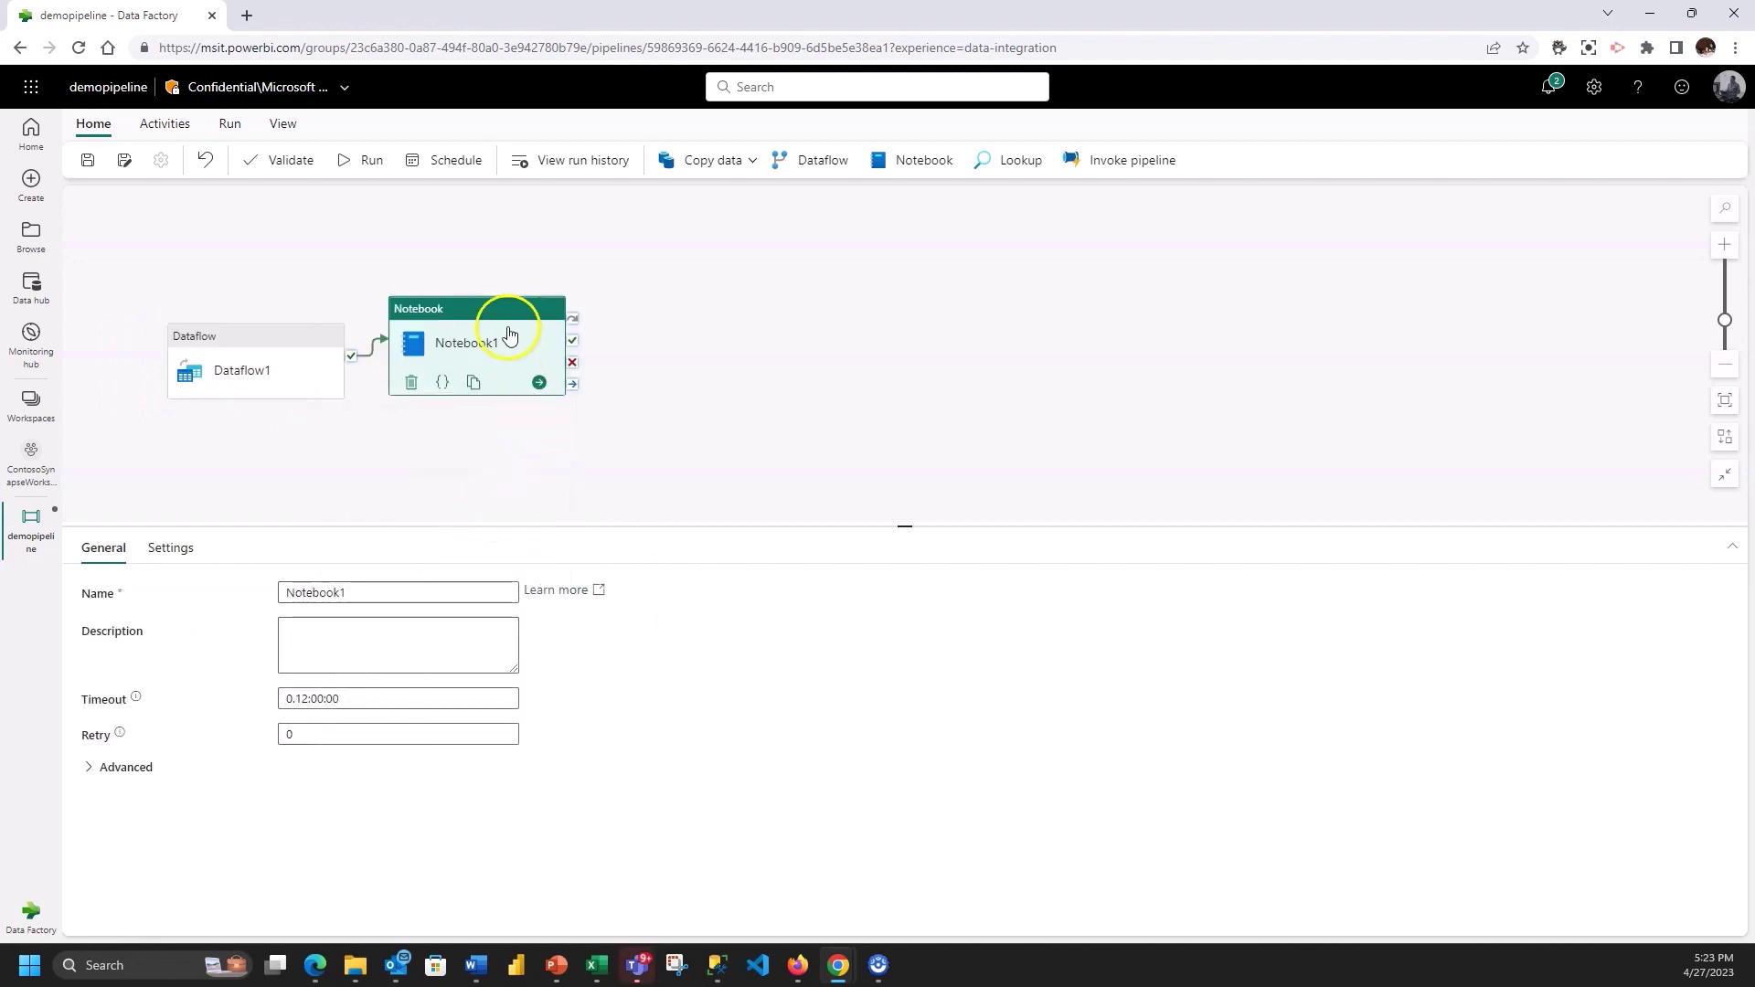
left_click_drag(509, 333, 539, 354)
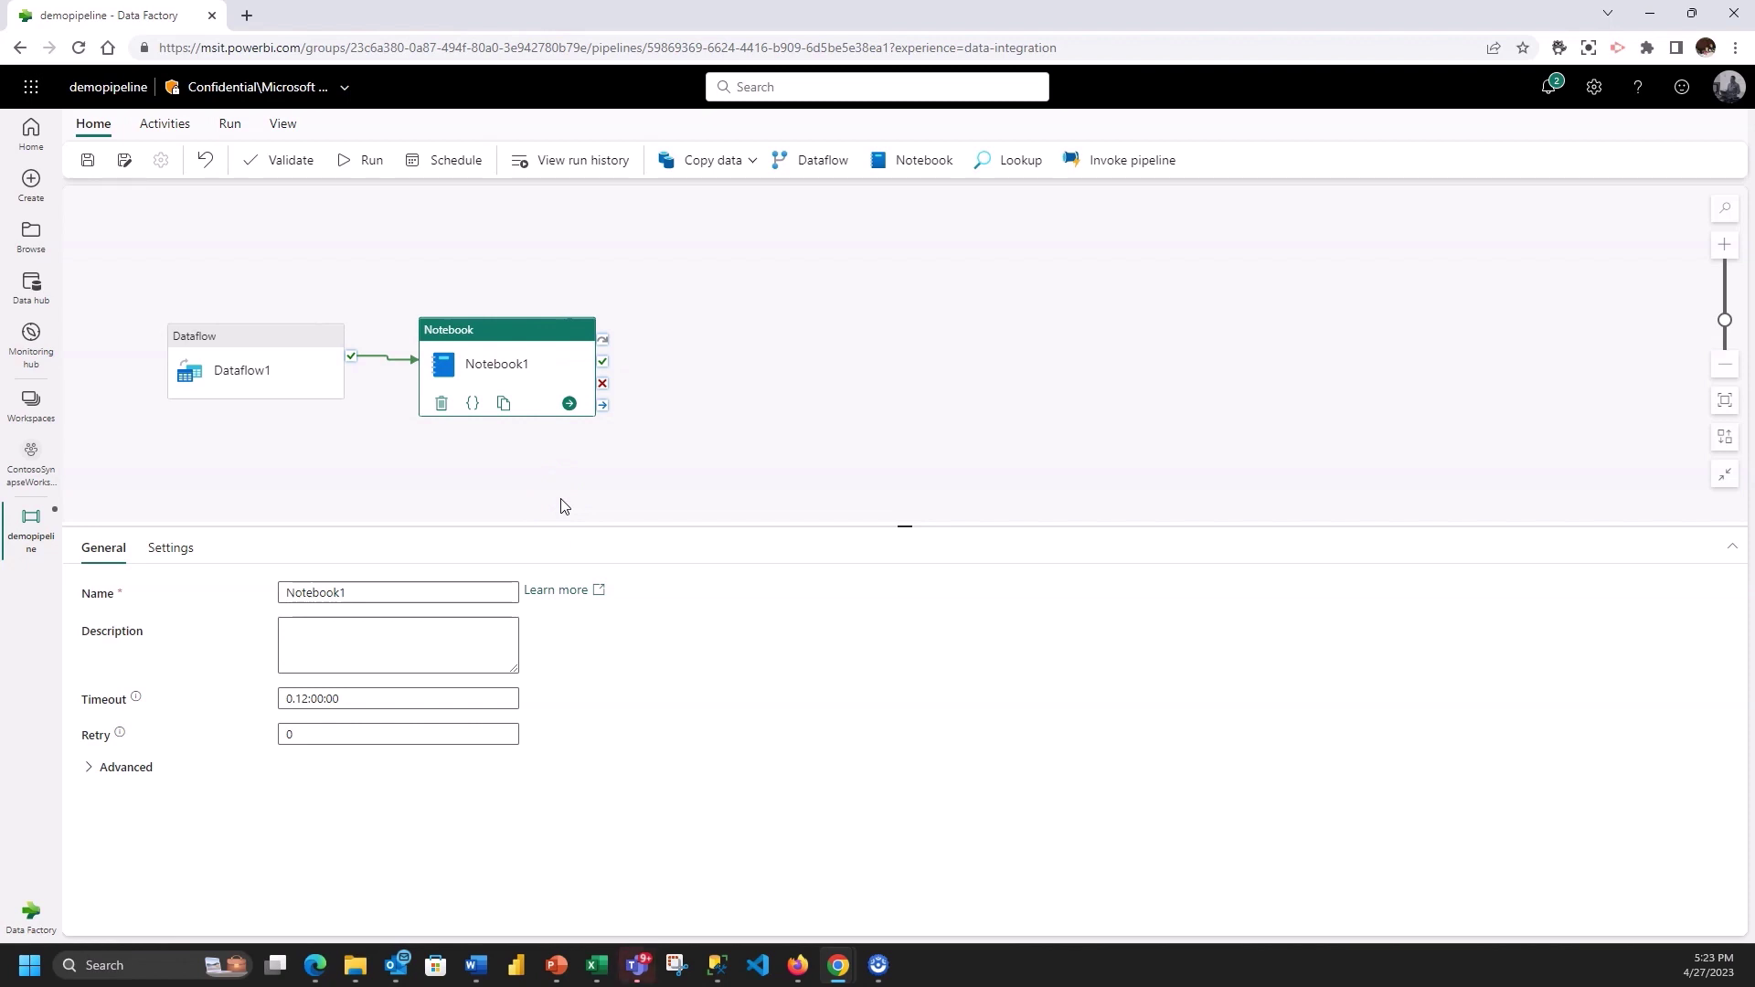
left_click(182, 555)
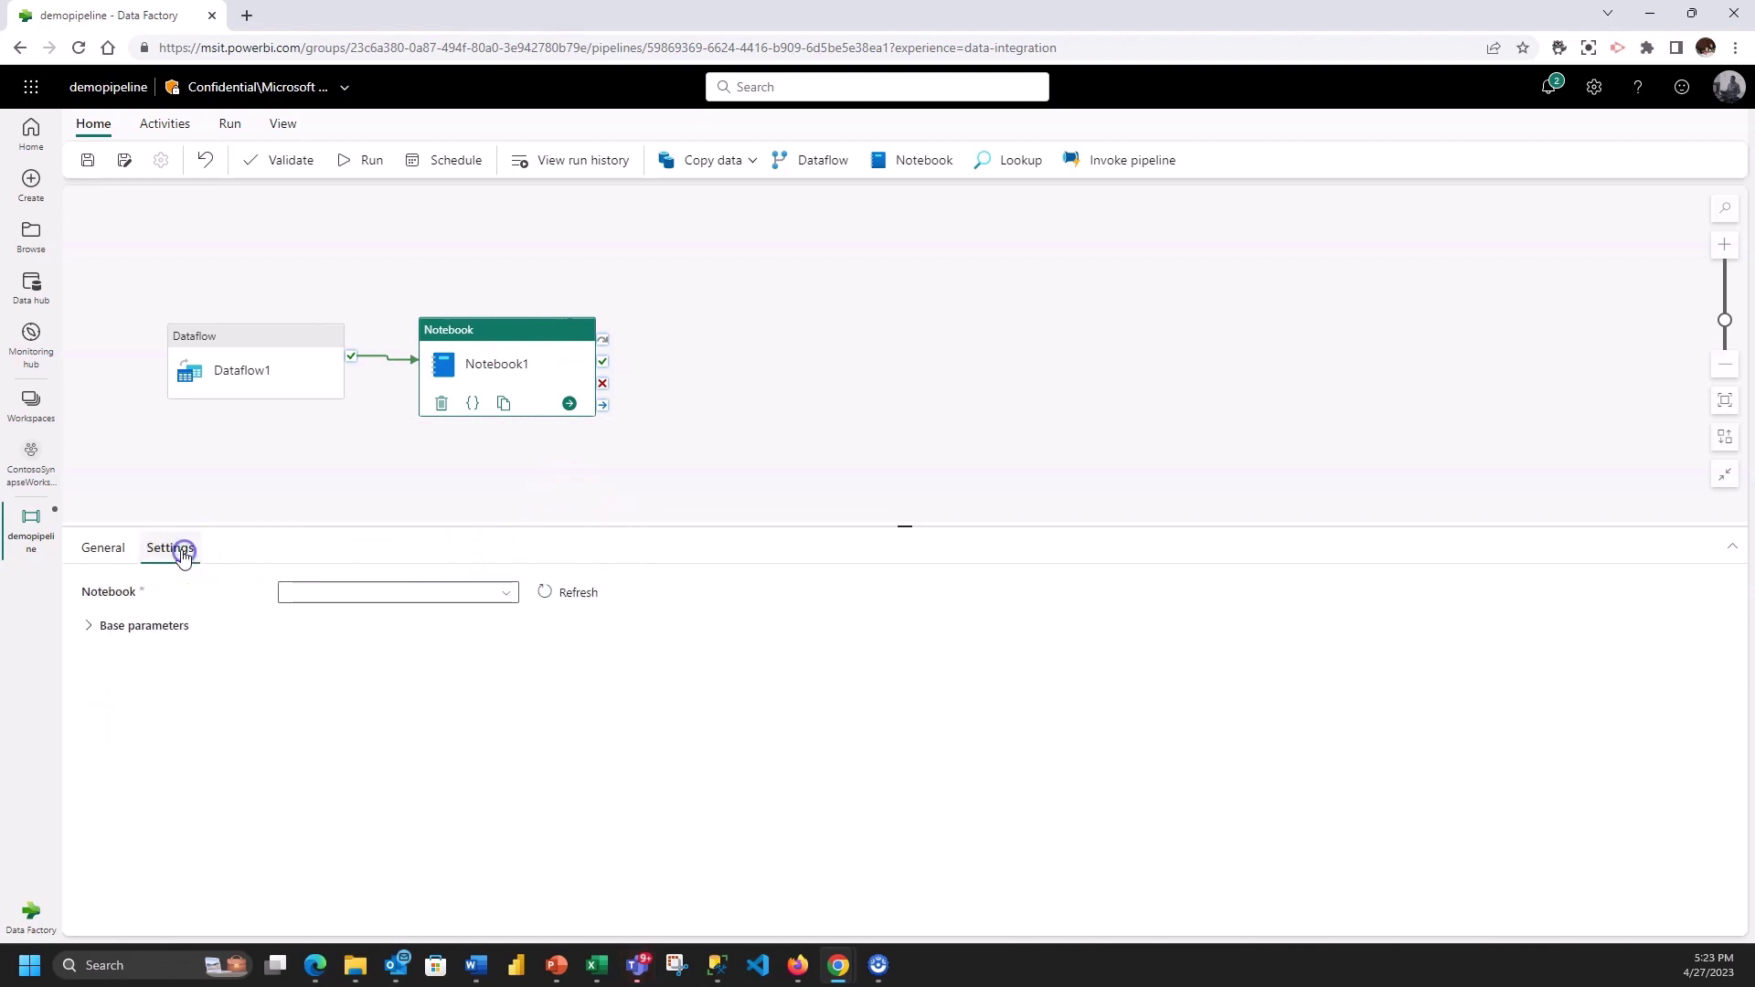
left_click(464, 594)
left_click(363, 653)
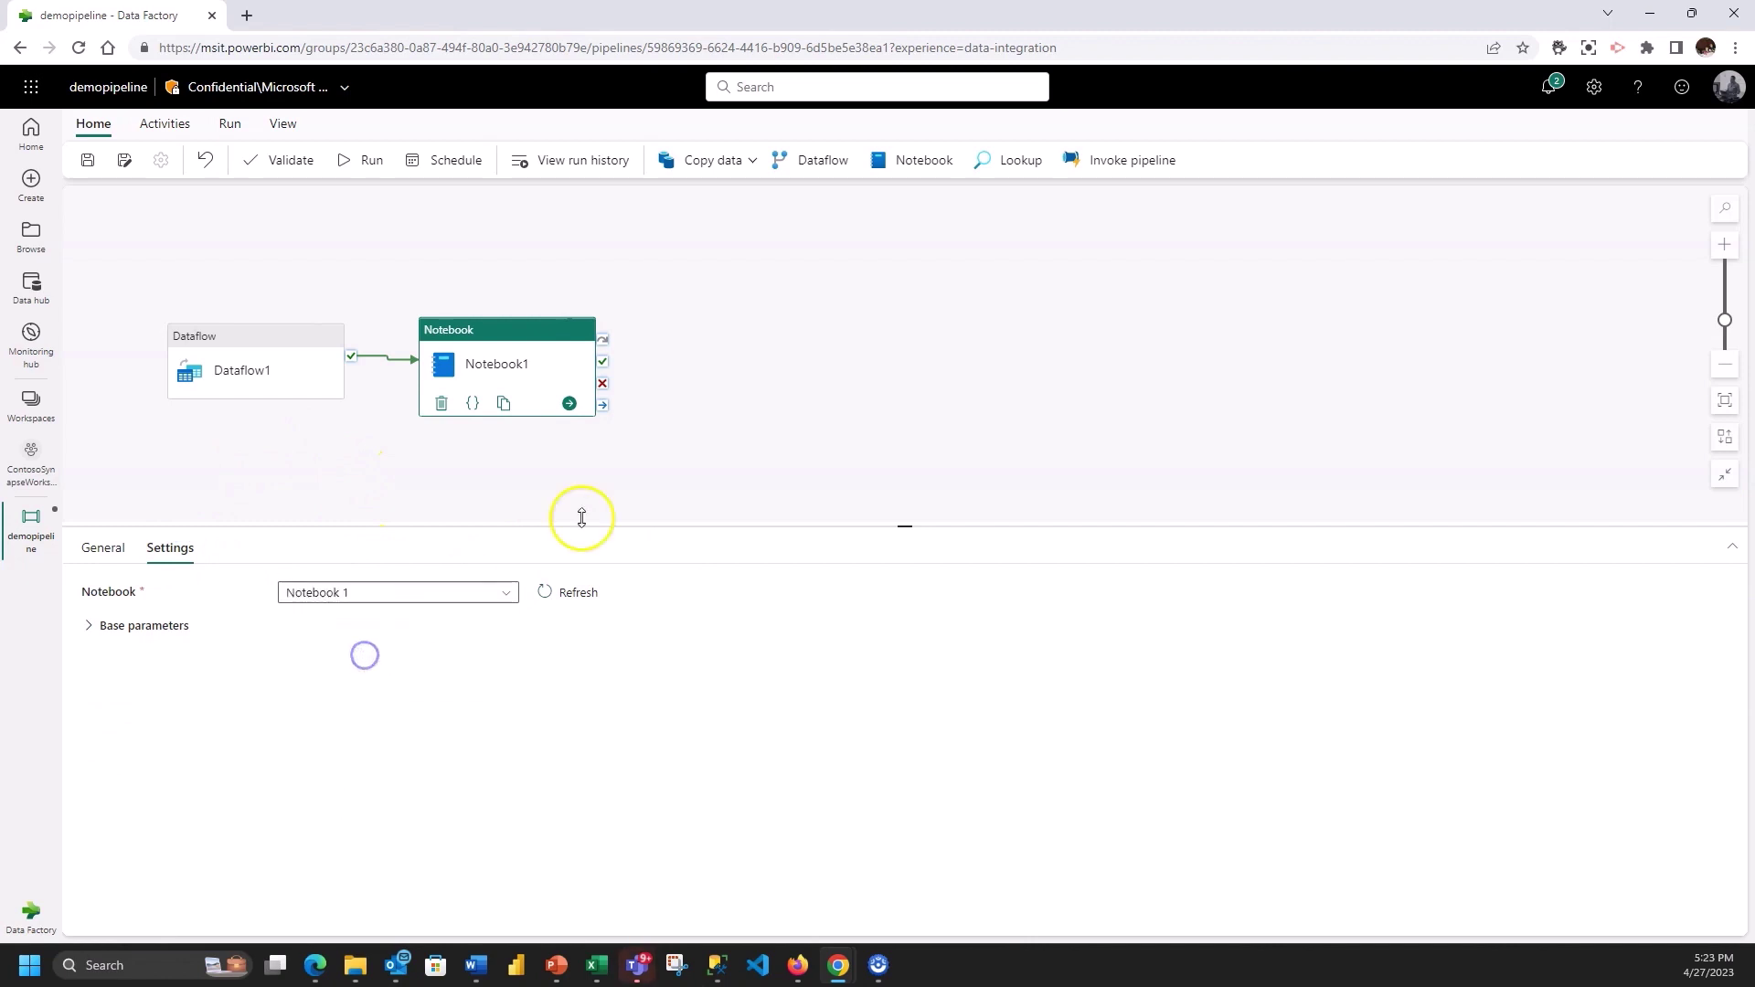
left_click(194, 628)
left_click_drag(579, 399, 587, 396)
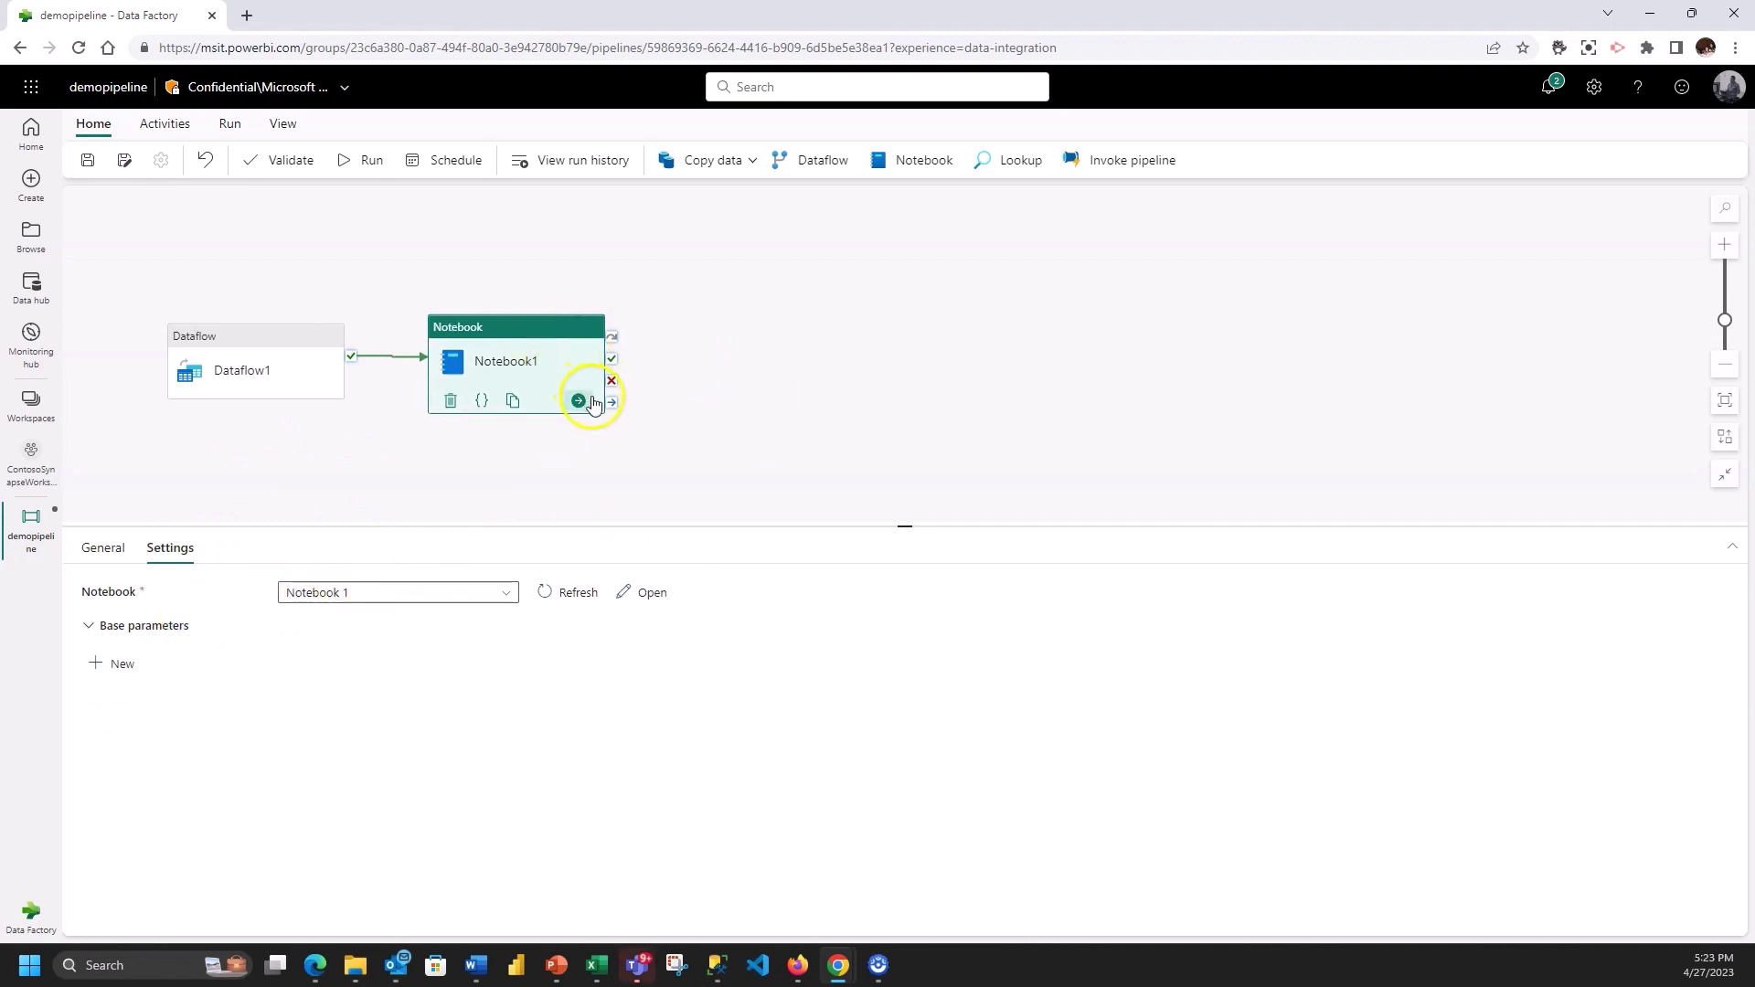
left_click(586, 403)
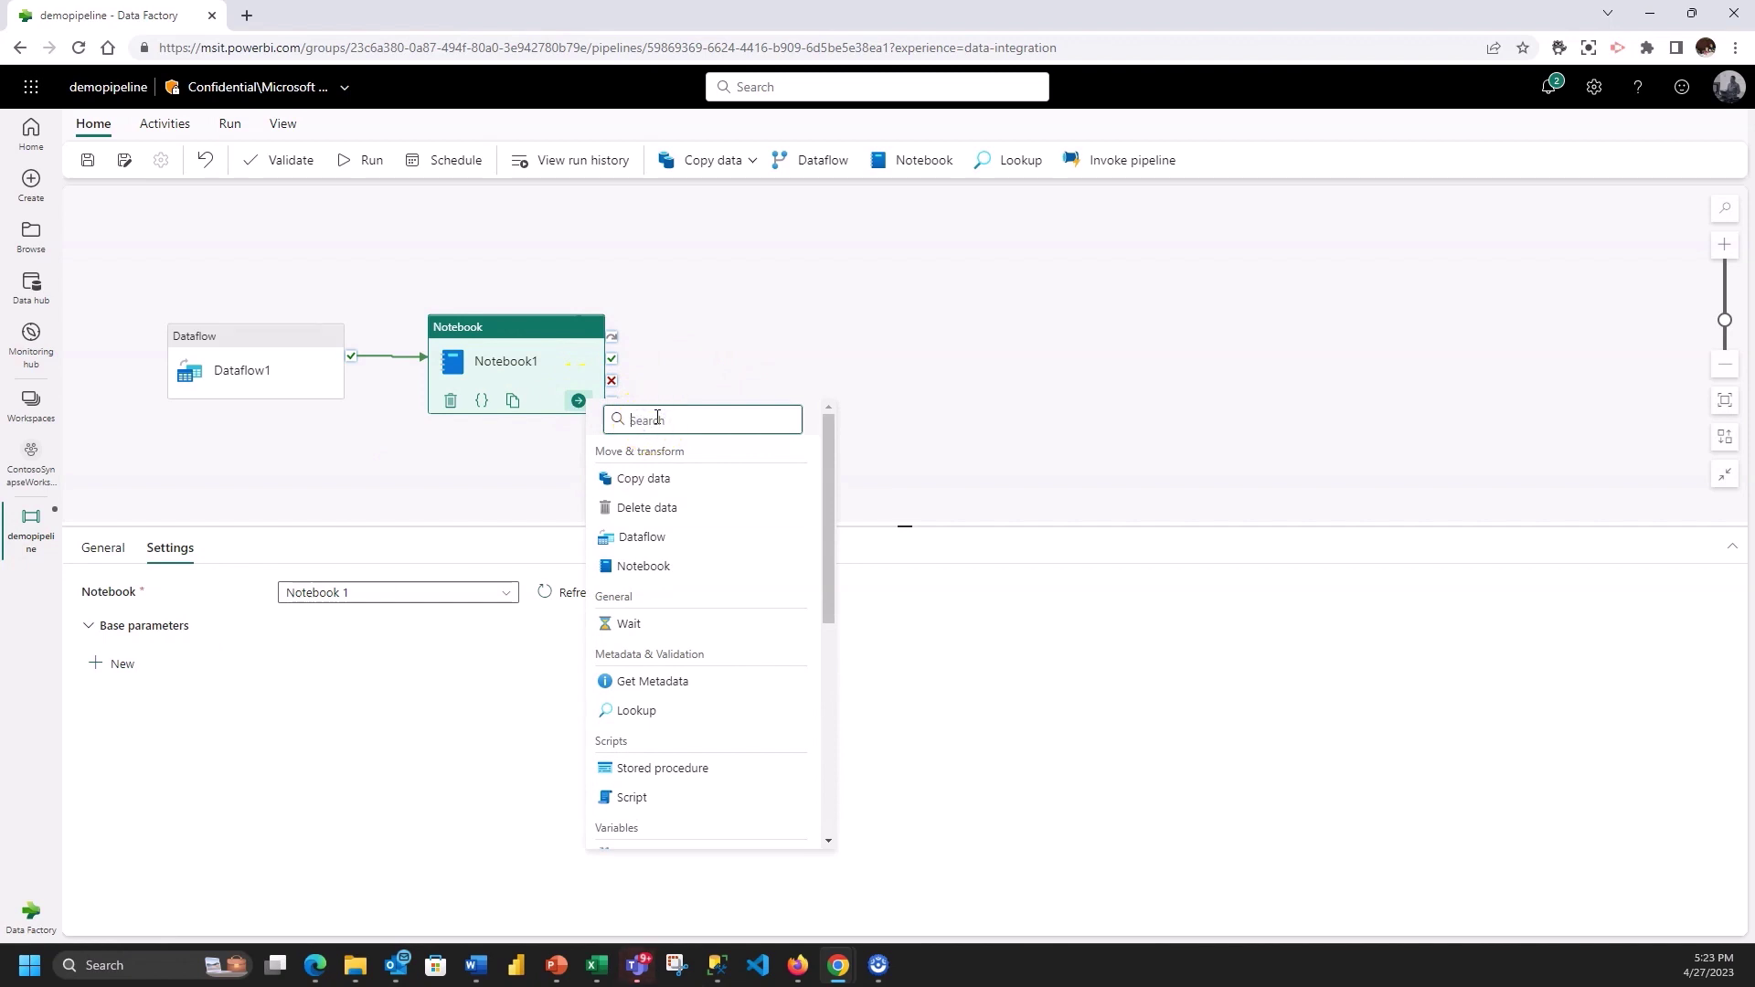
Add an Office 365 Outlook activity after Notebook1
type("out")
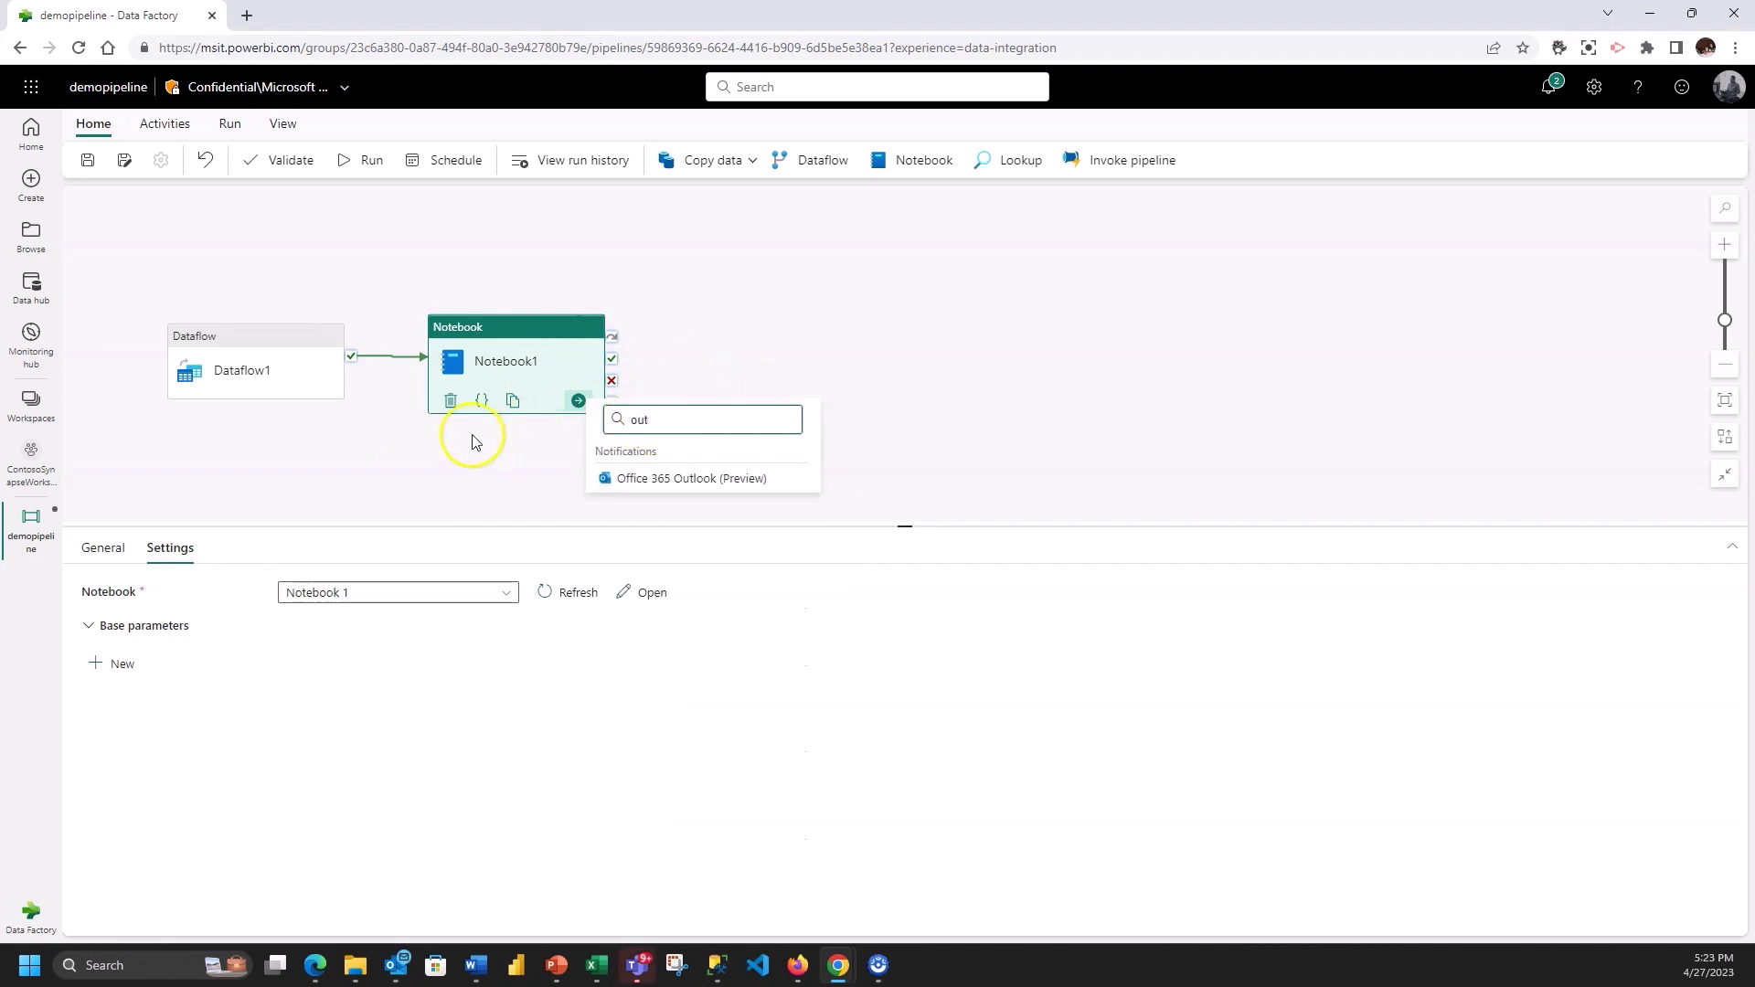
left_click(692, 478)
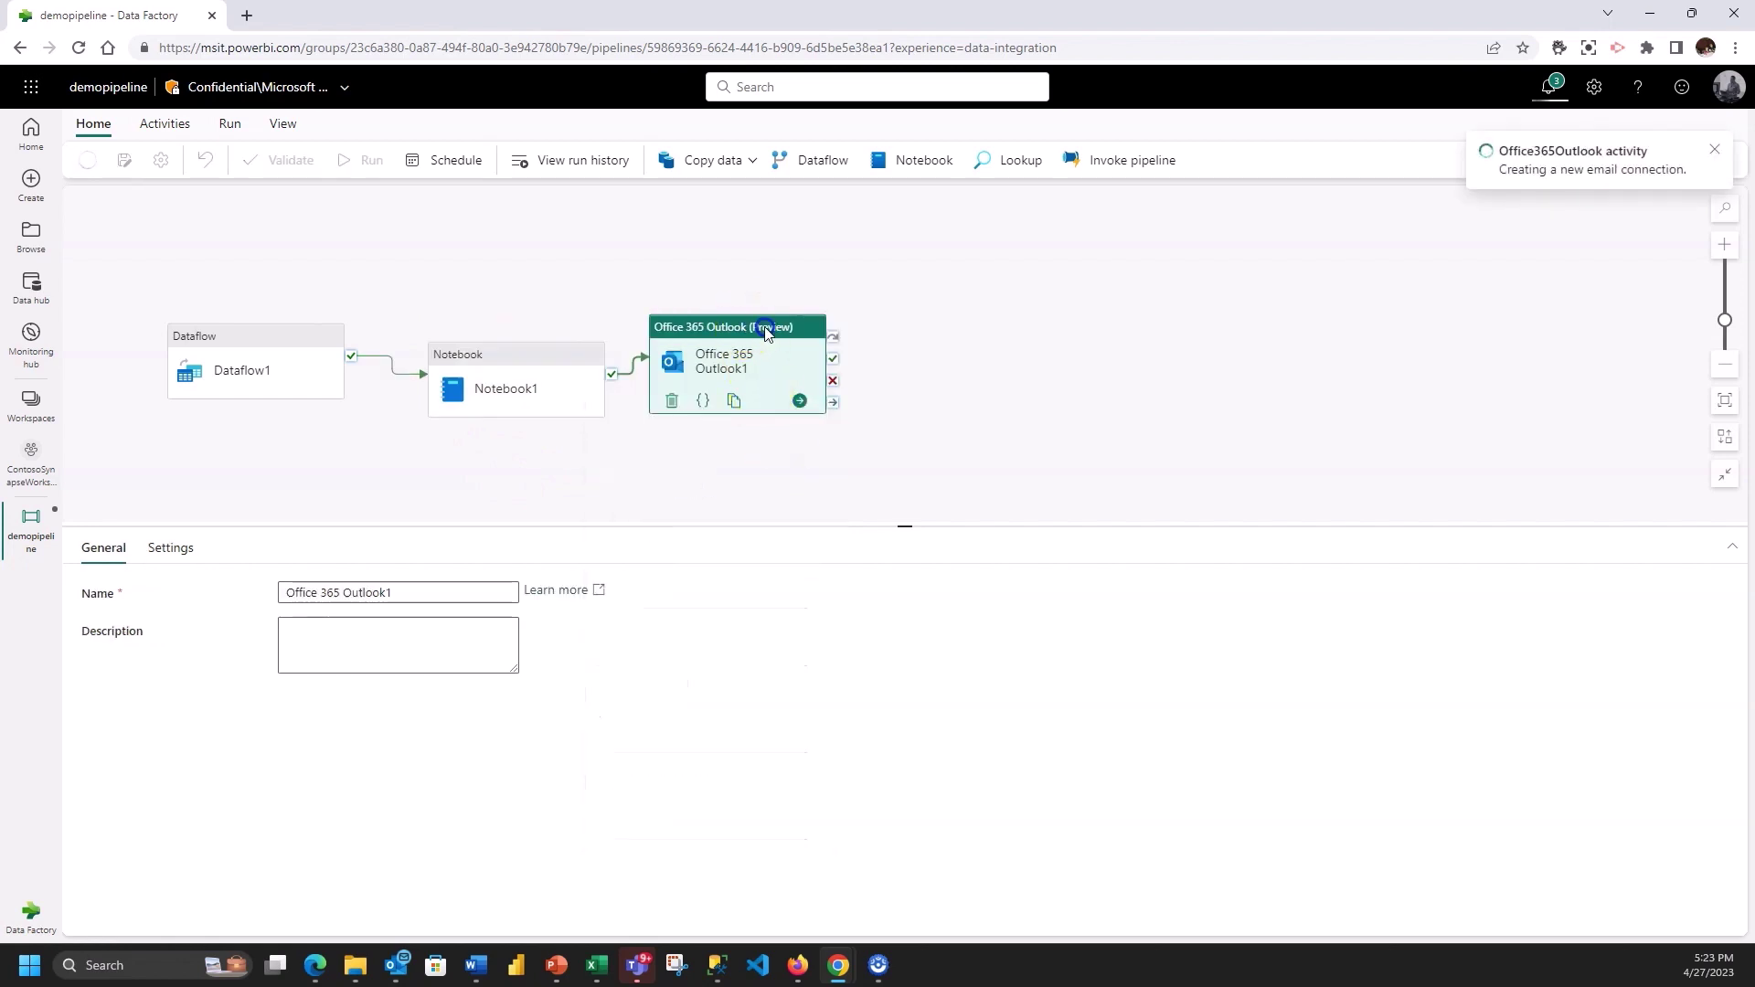
left_click_drag(766, 331, 799, 349)
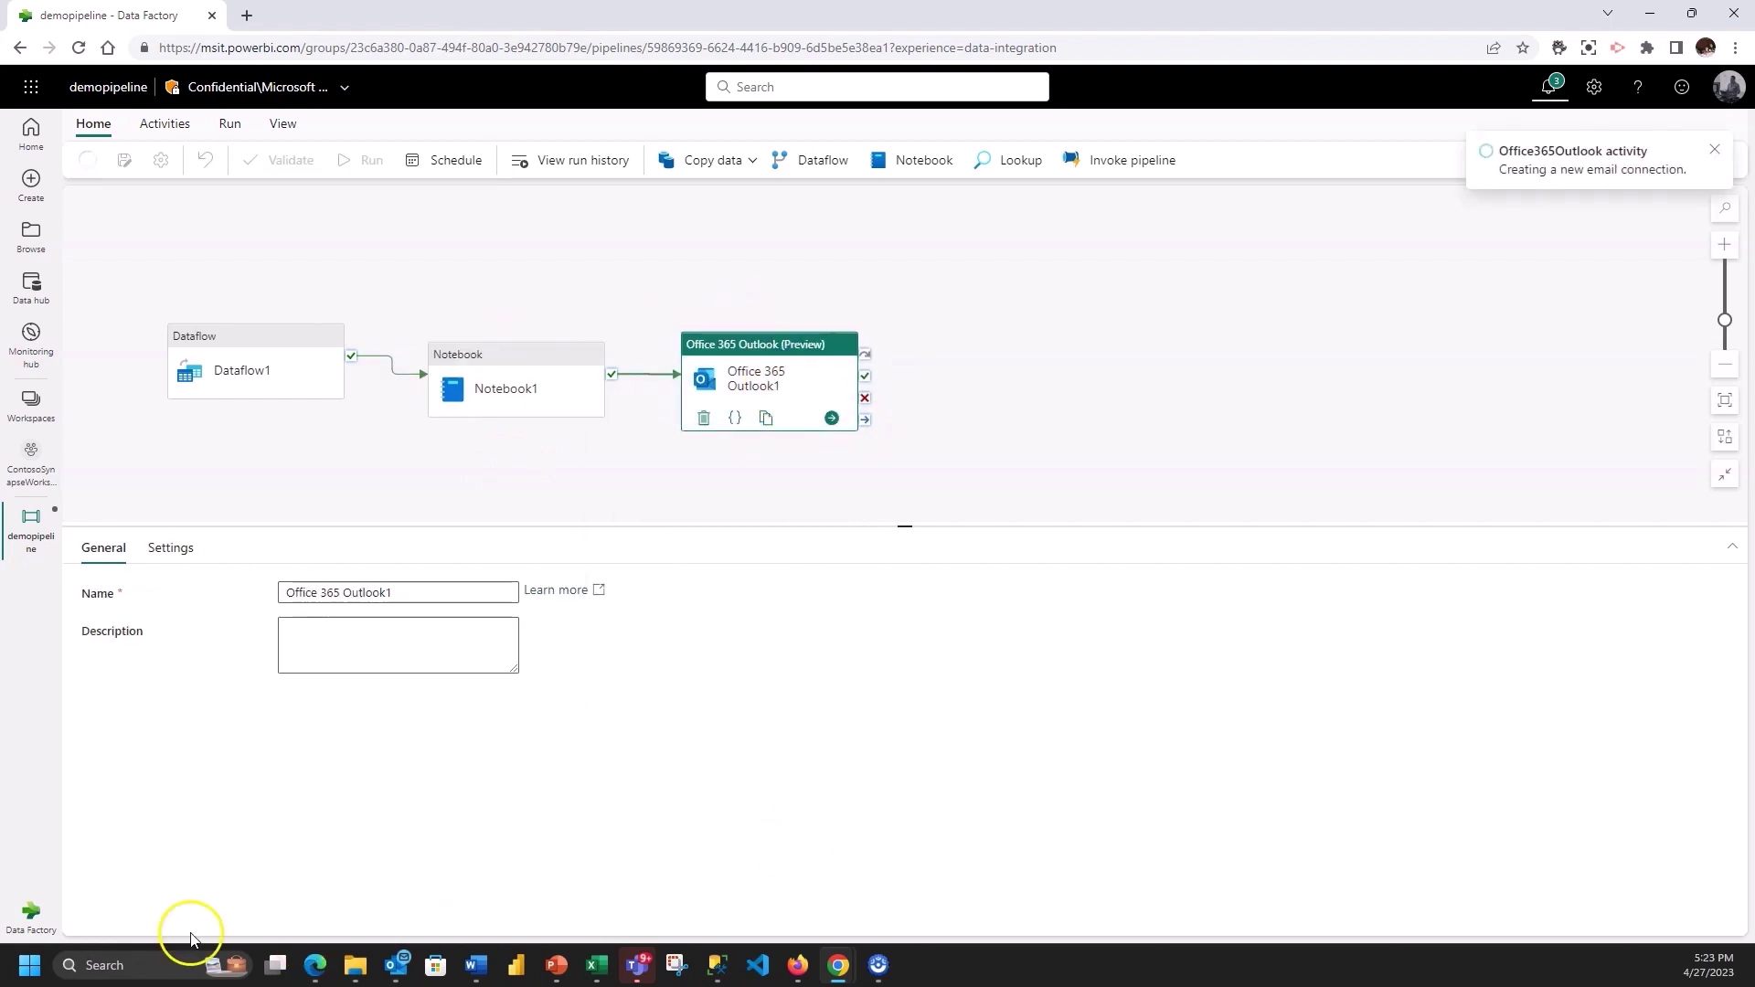
left_click(170, 547)
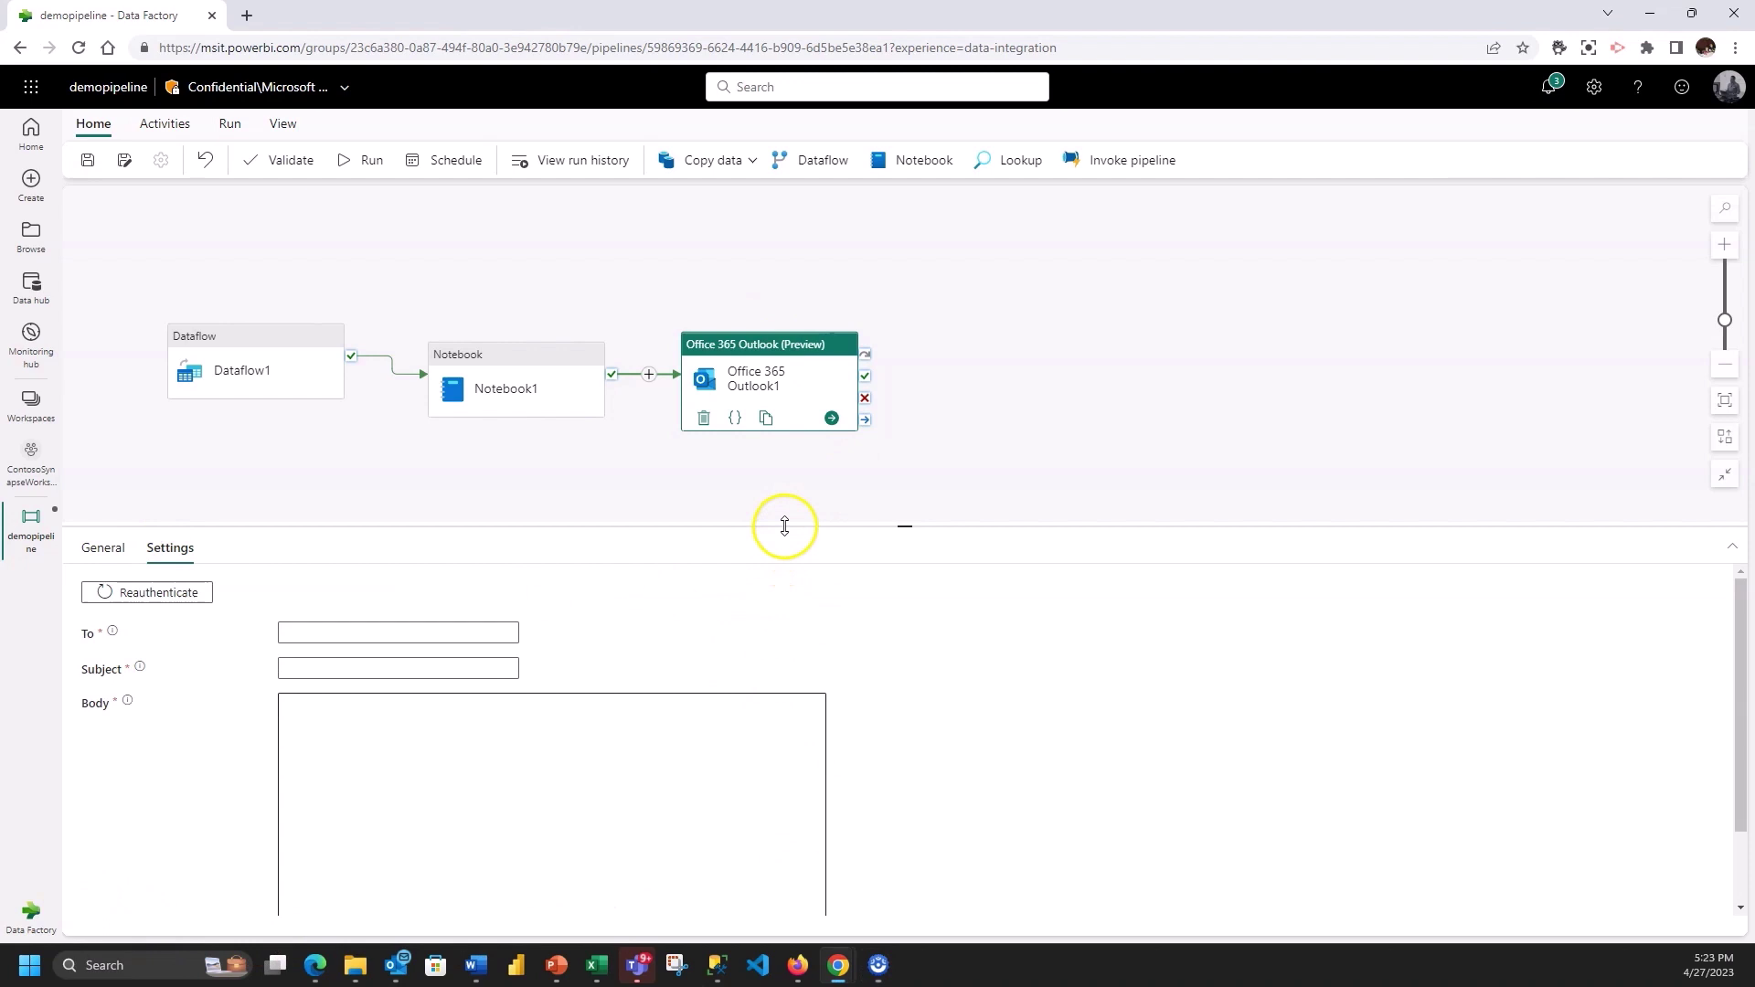
left_click_drag(785, 525, 802, 463)
left_click(460, 565)
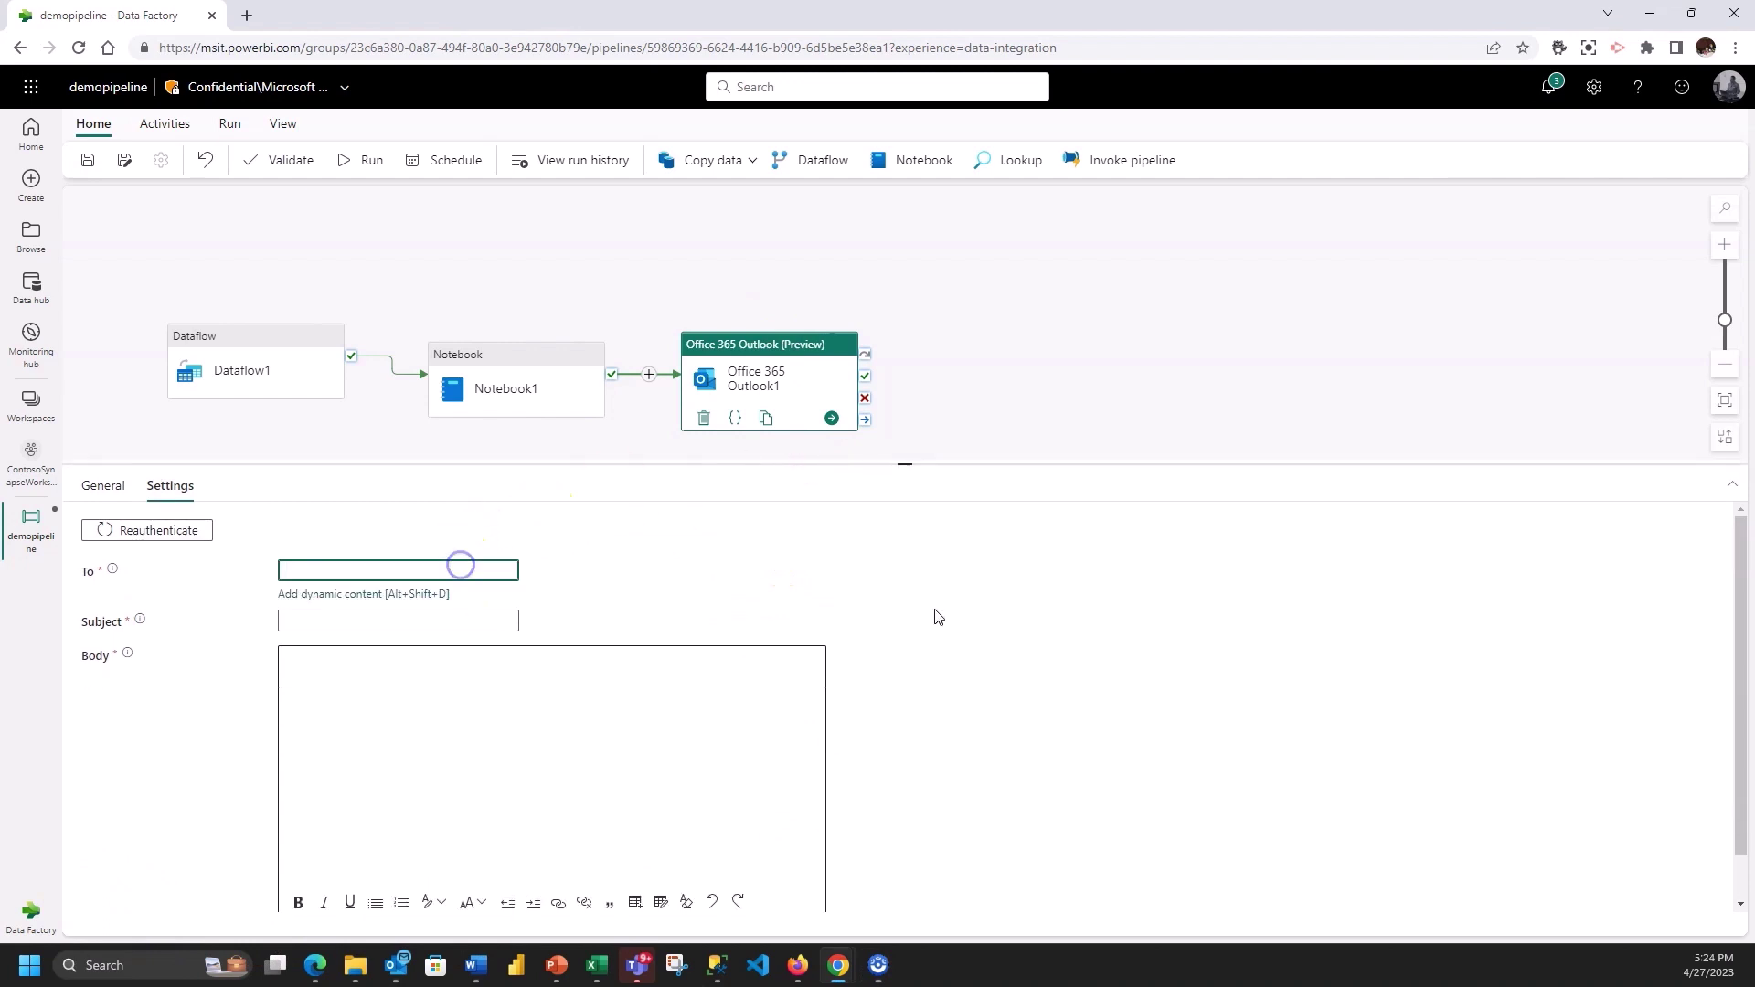
left_click(373, 571)
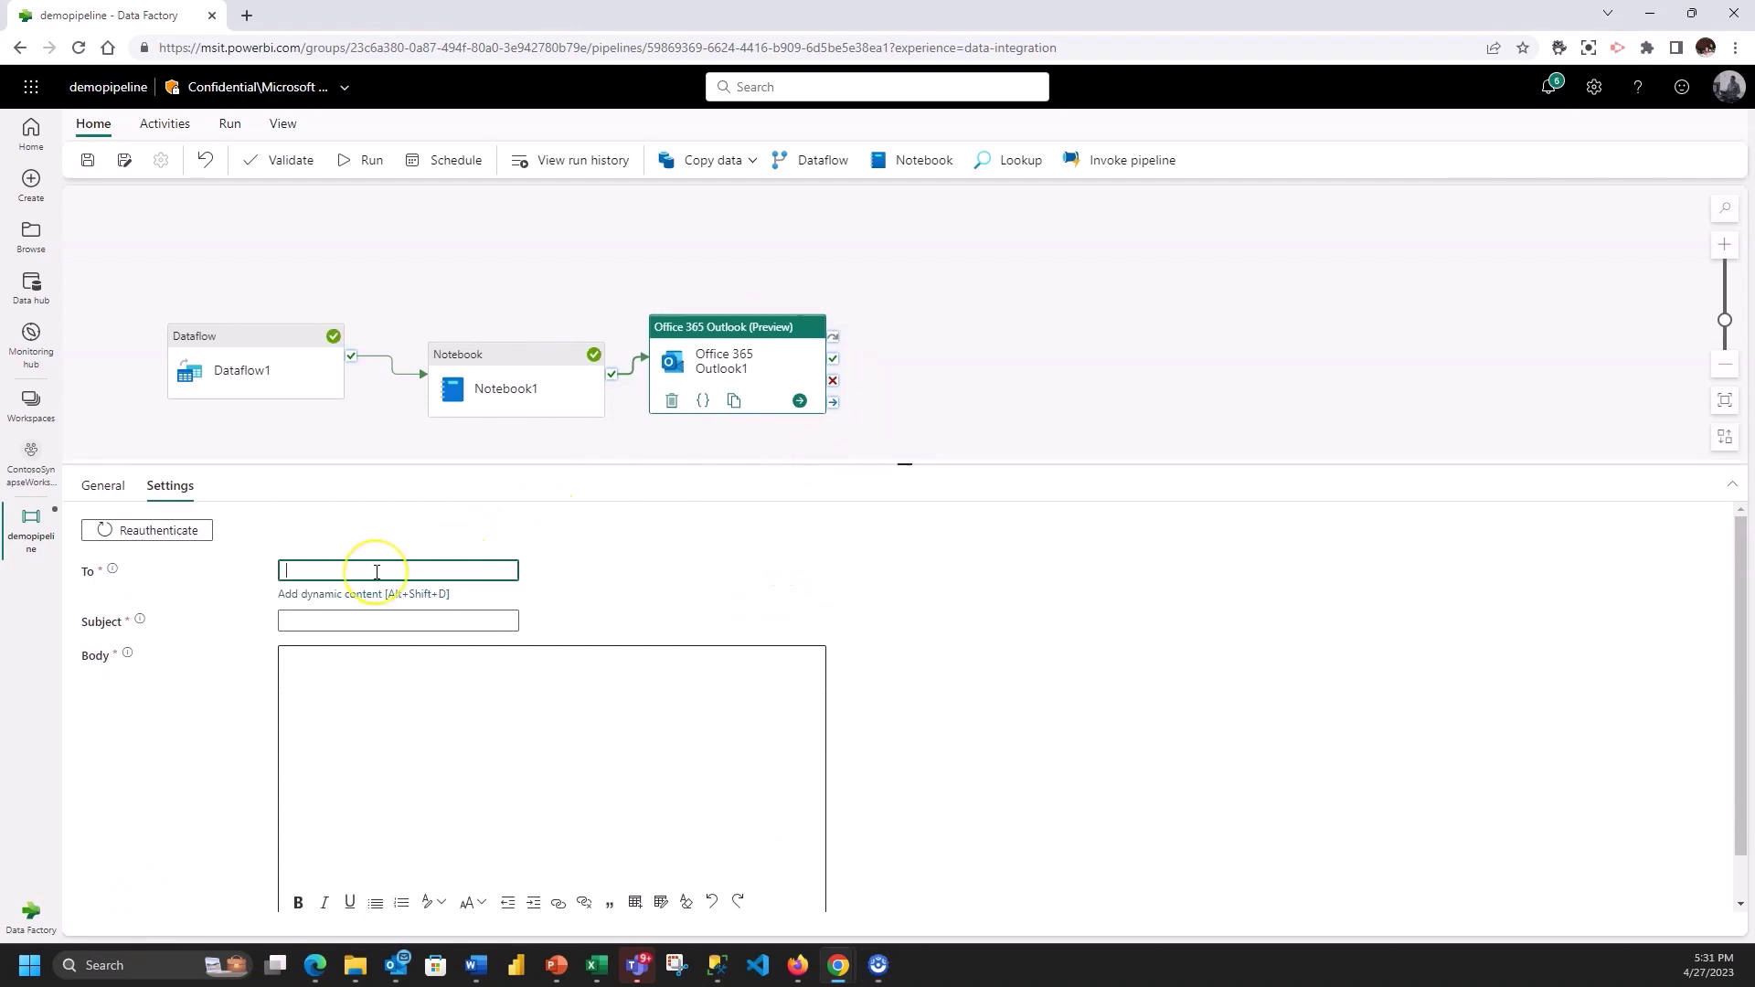
type("email@address.com")
left_click(384, 613)
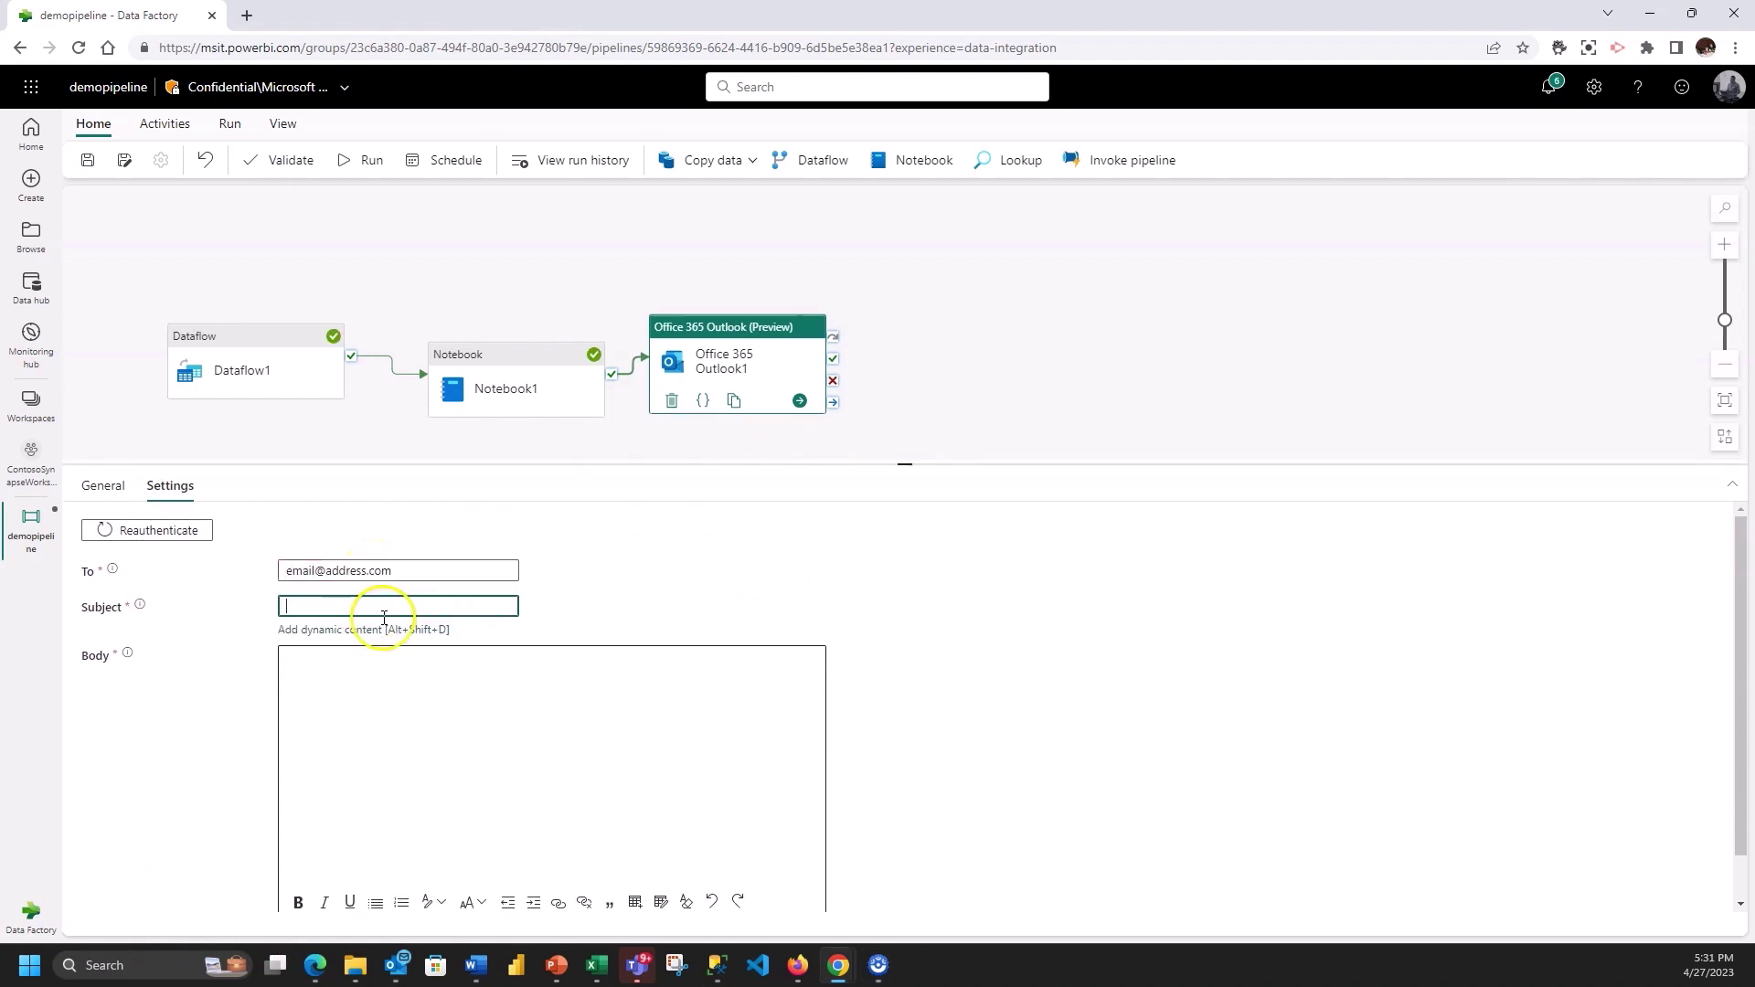
type("Pipeline status")
left_click(486, 674)
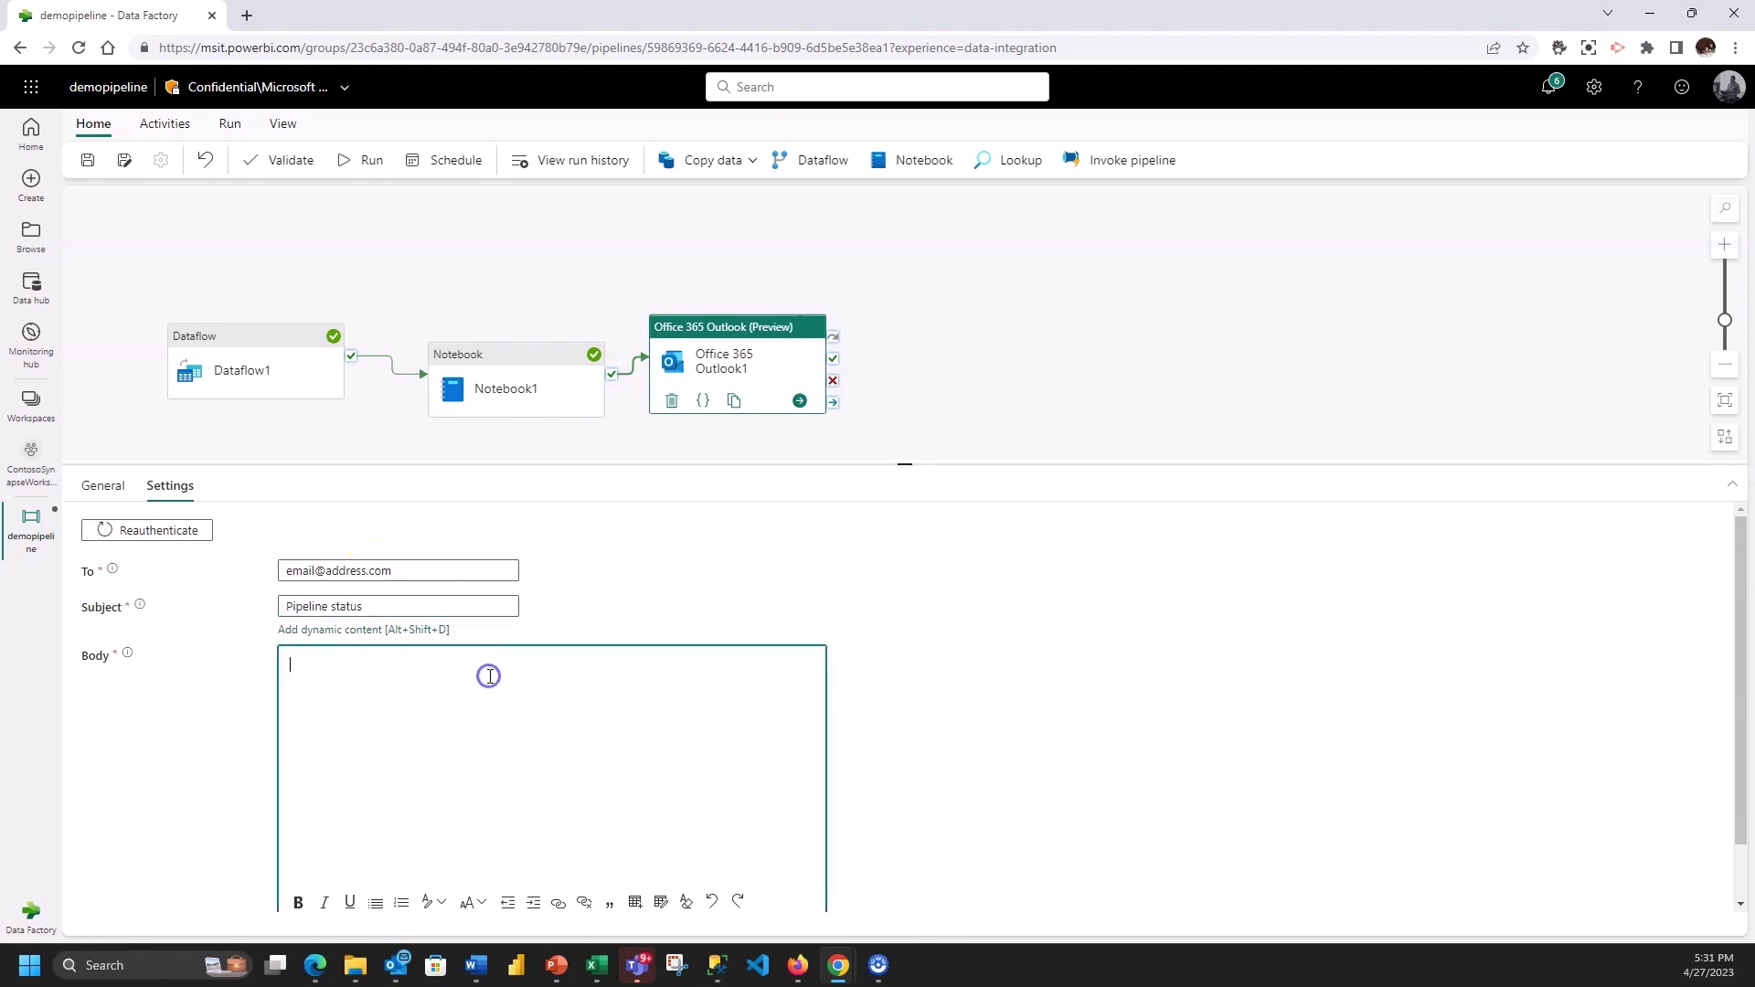
scroll(753, 717, "down", 1)
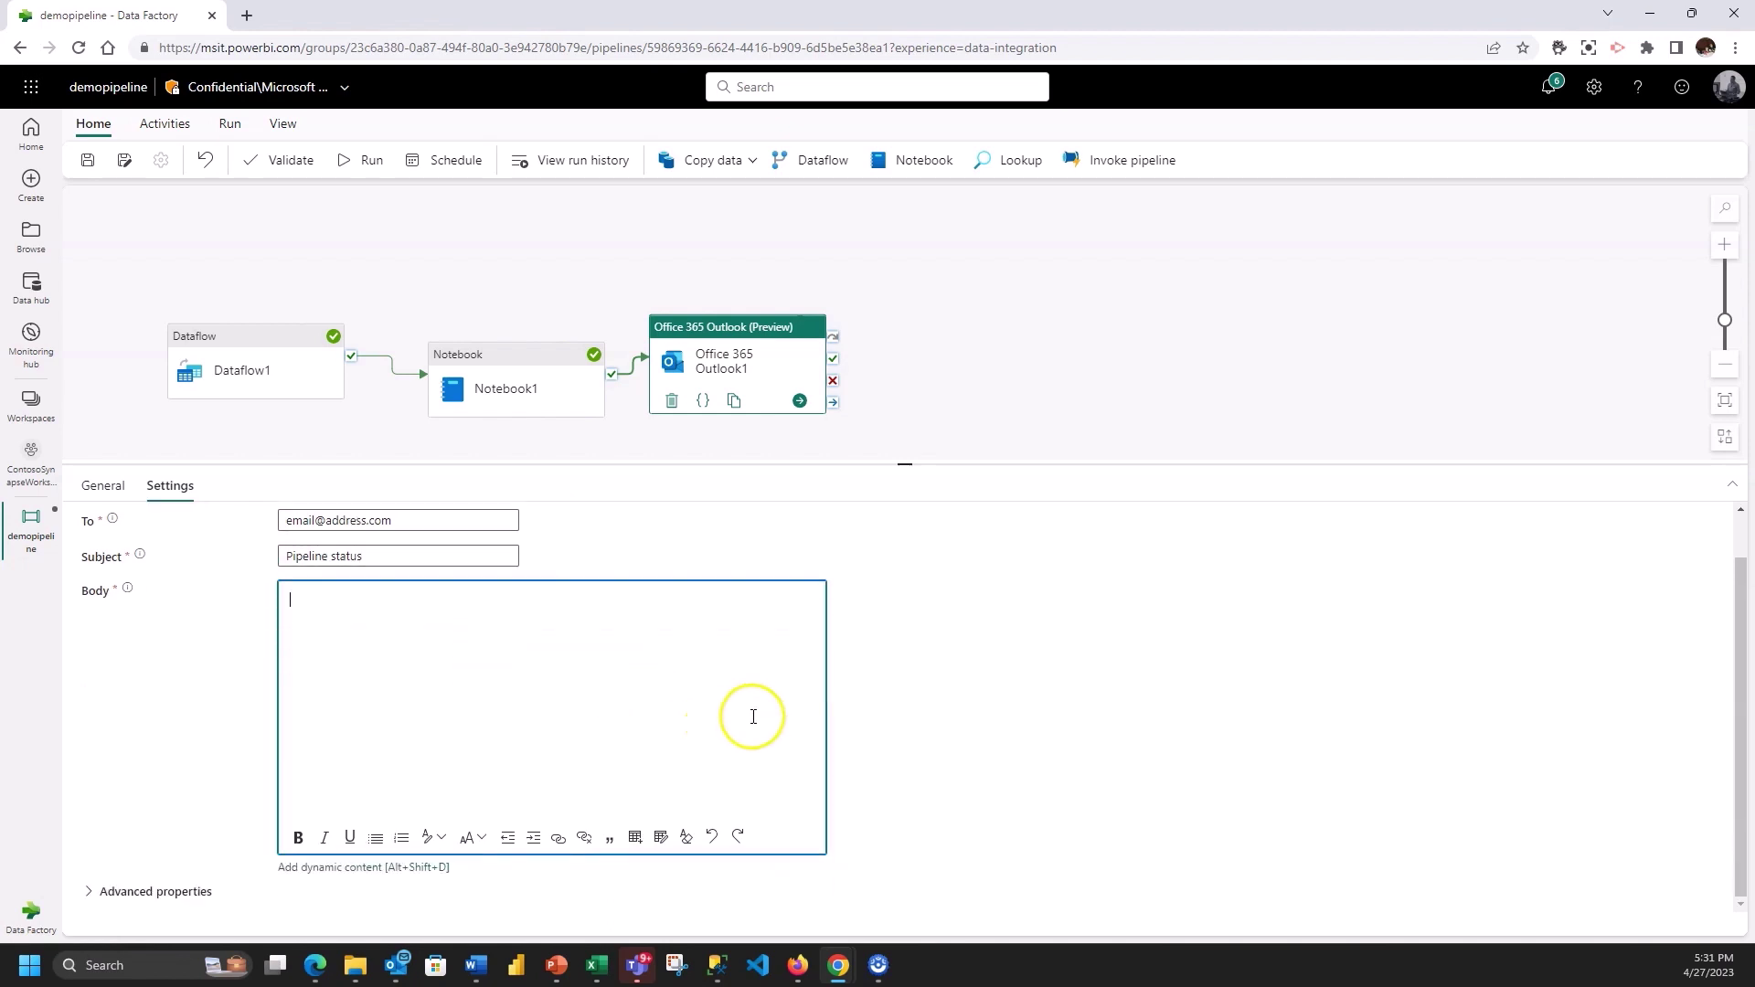
left_click(383, 868)
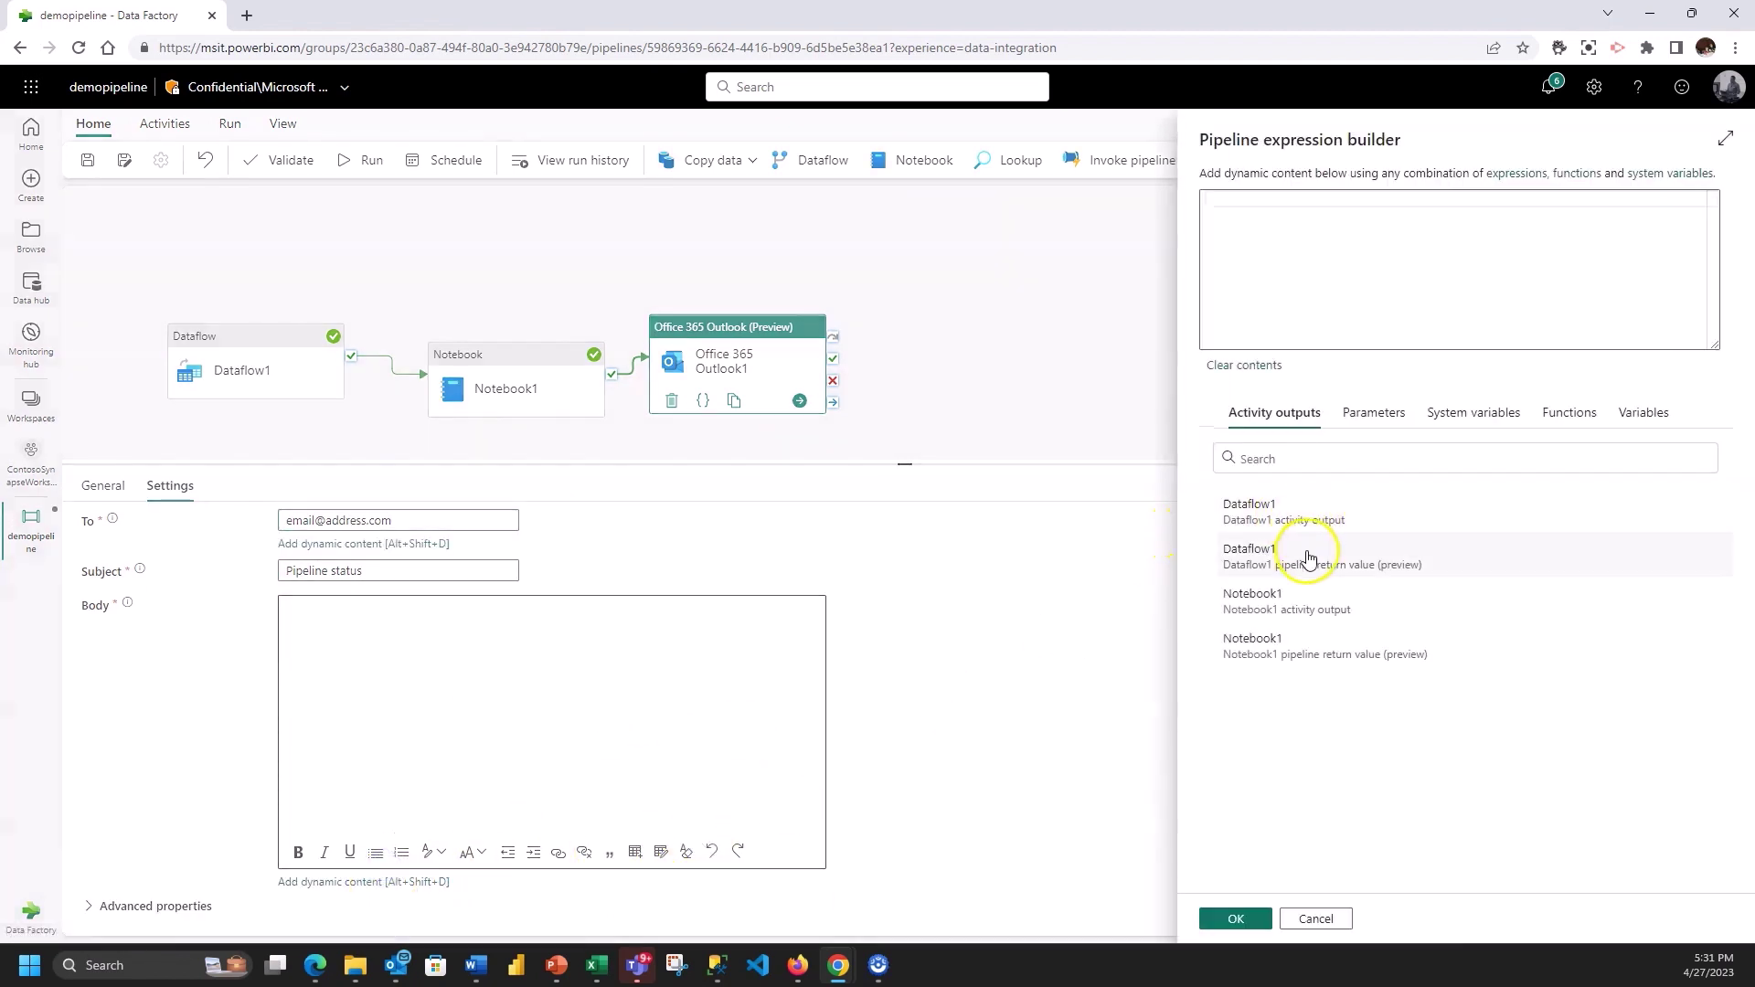
left_click(1306, 605)
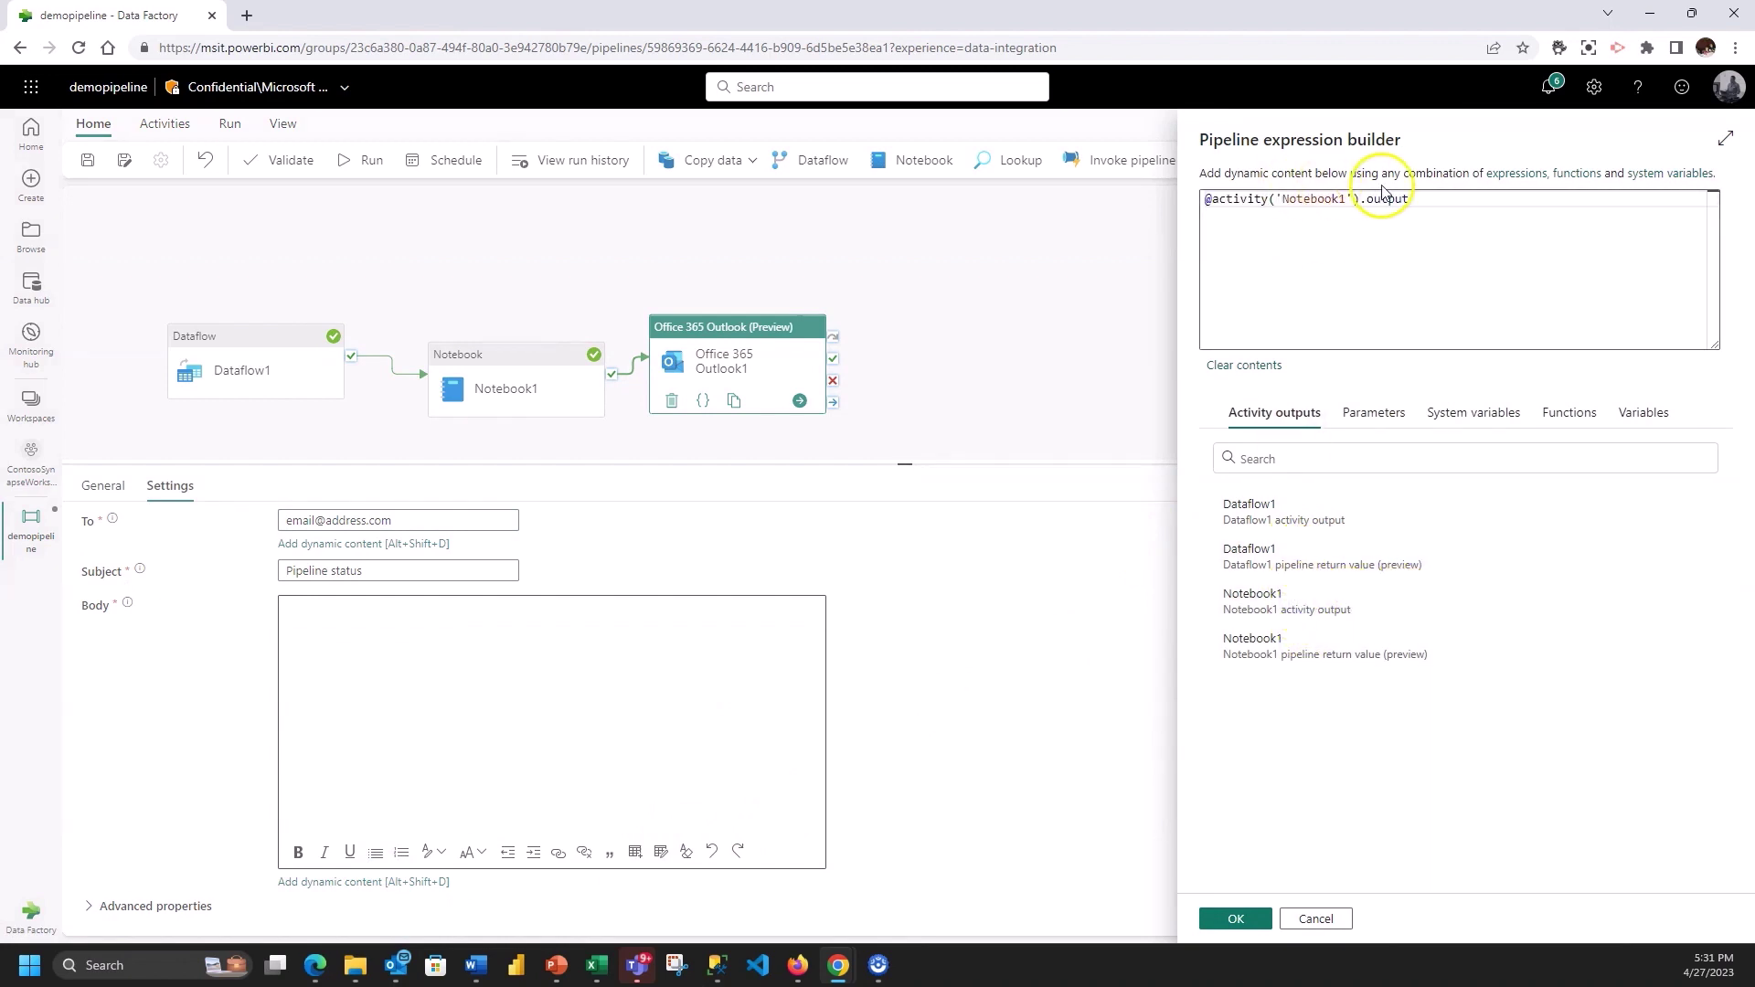
left_click(1238, 920)
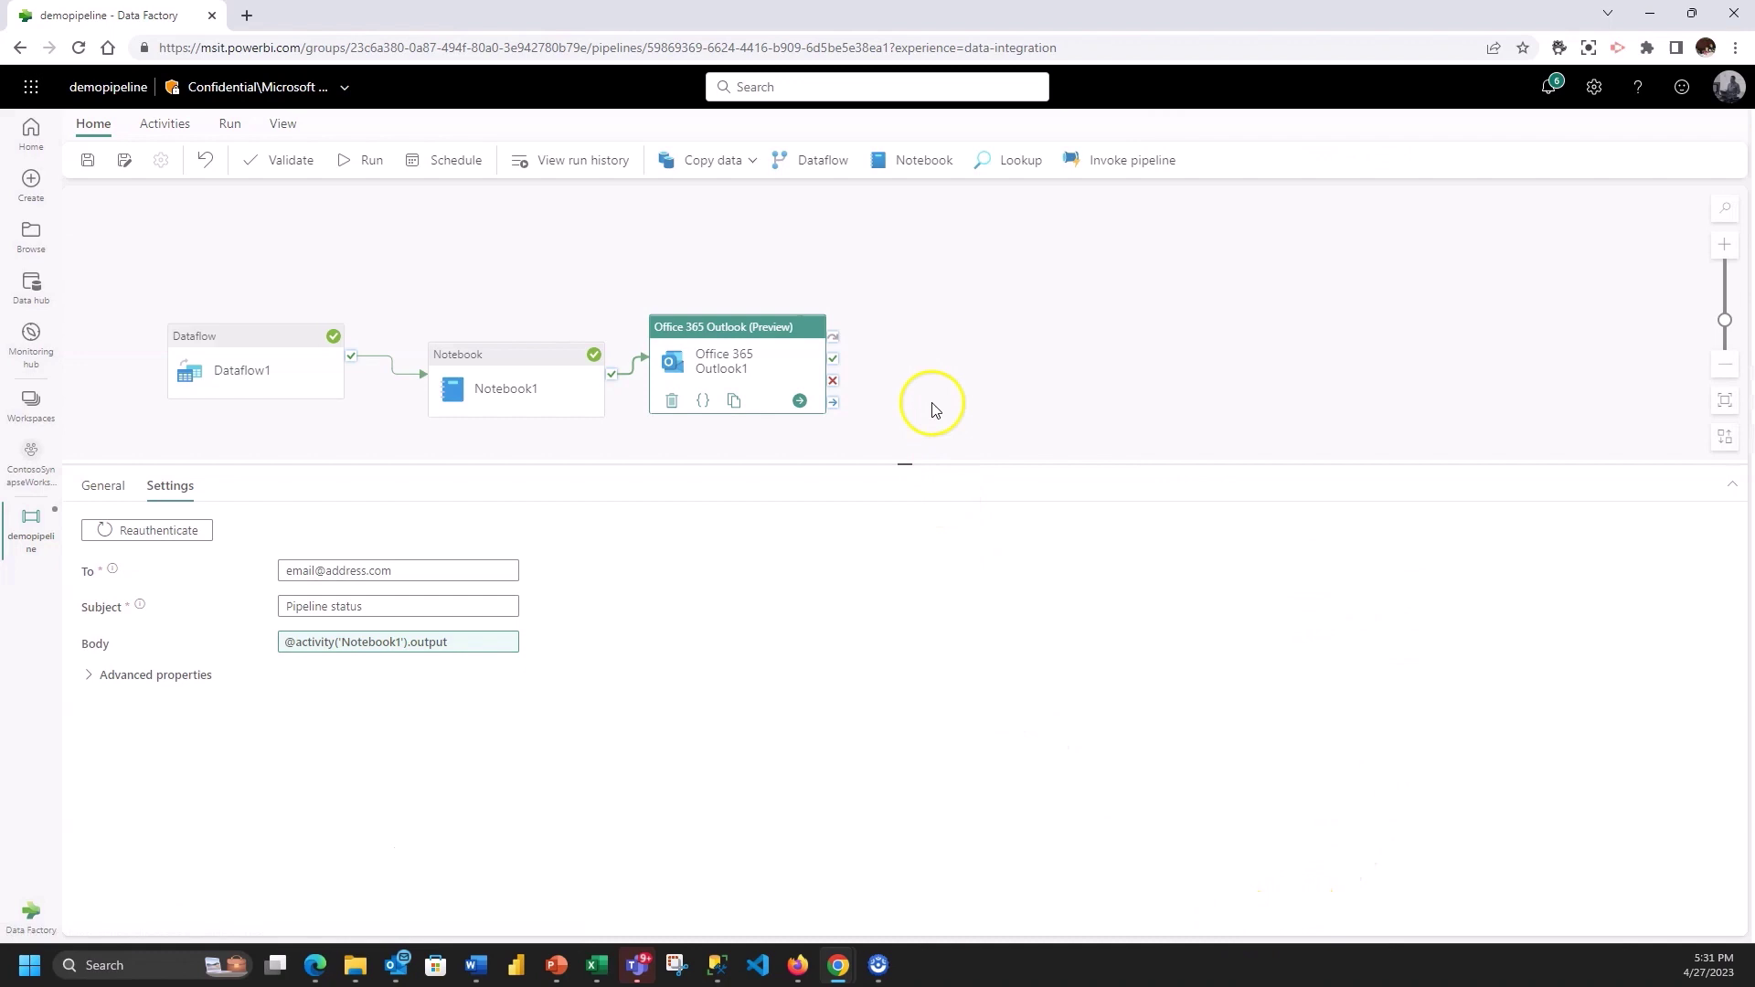
Save and run demopipeline, then show its schedule settings
left_click(366, 170)
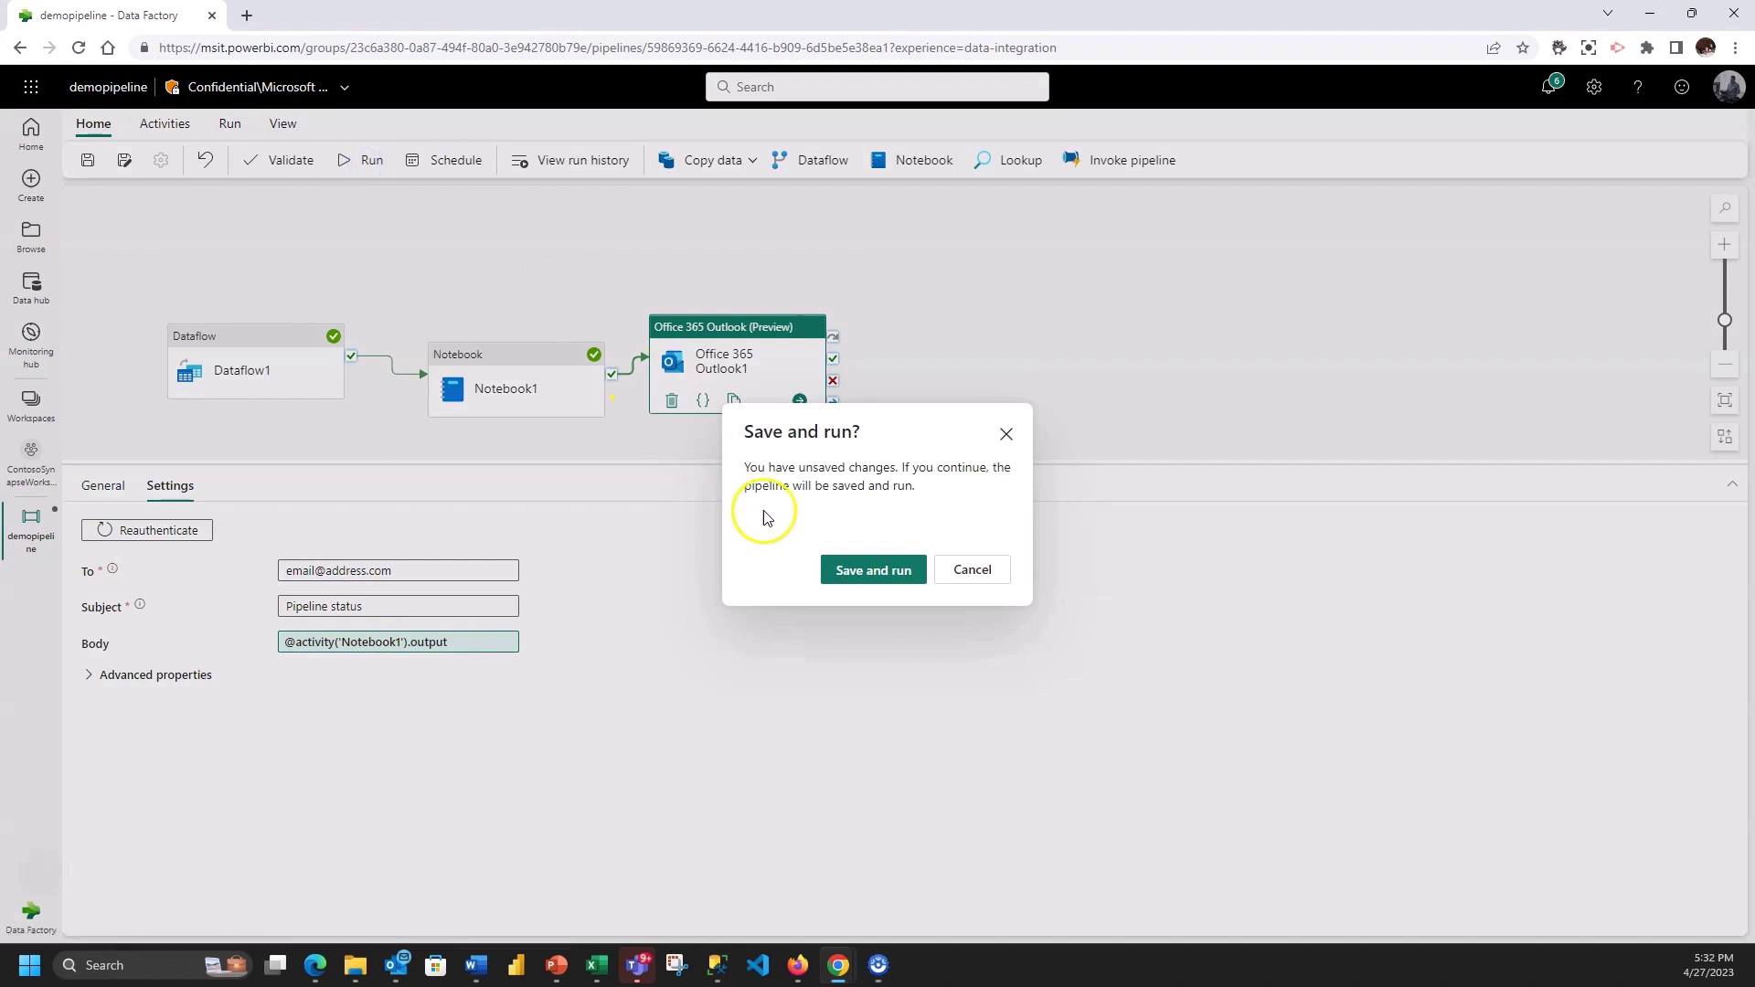
left_click(864, 566)
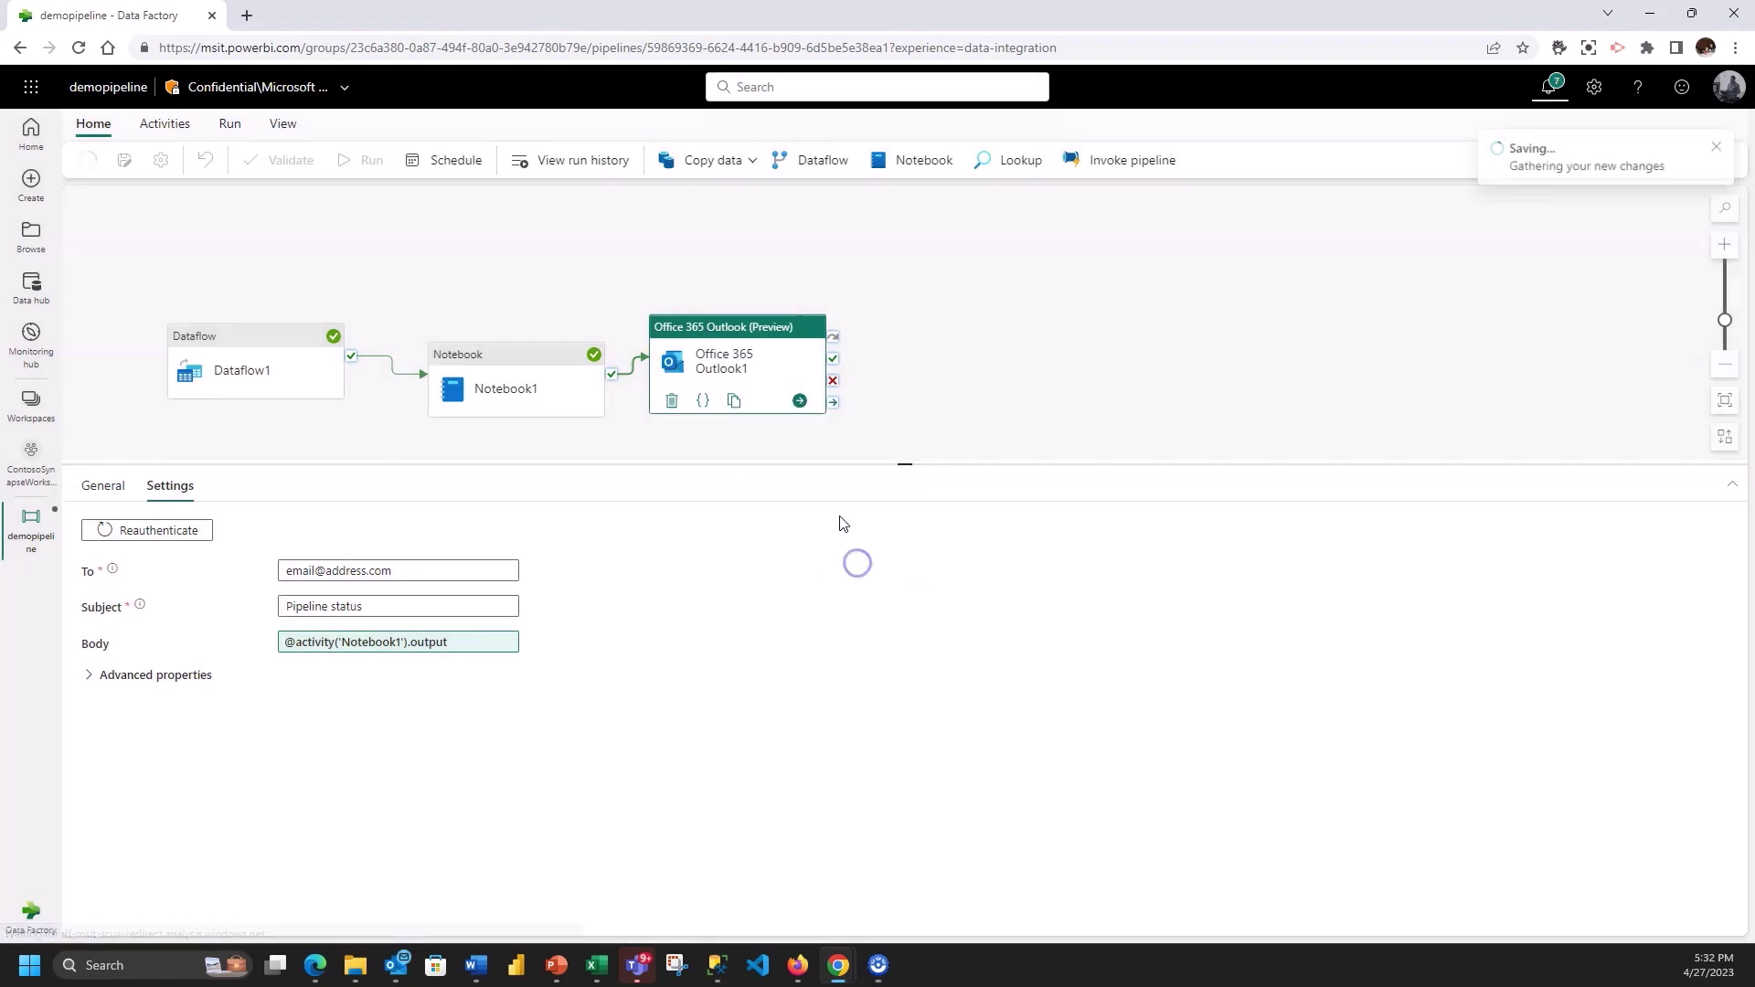
left_click(1716, 146)
left_click(455, 161)
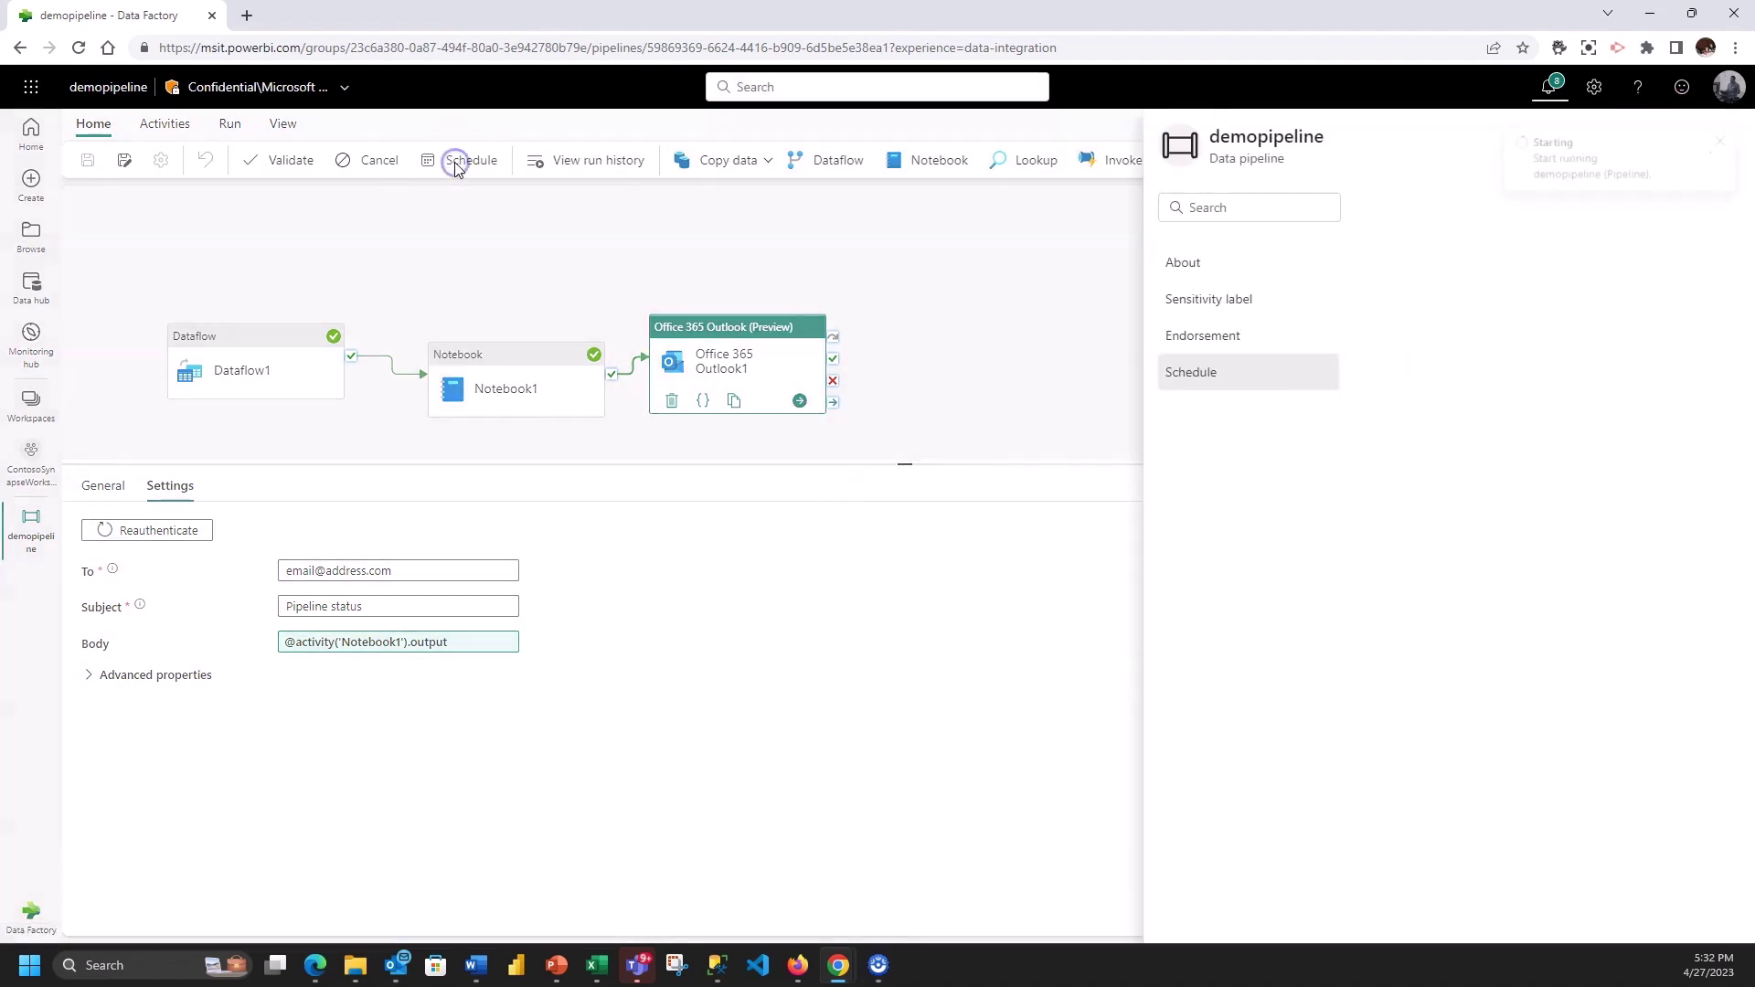